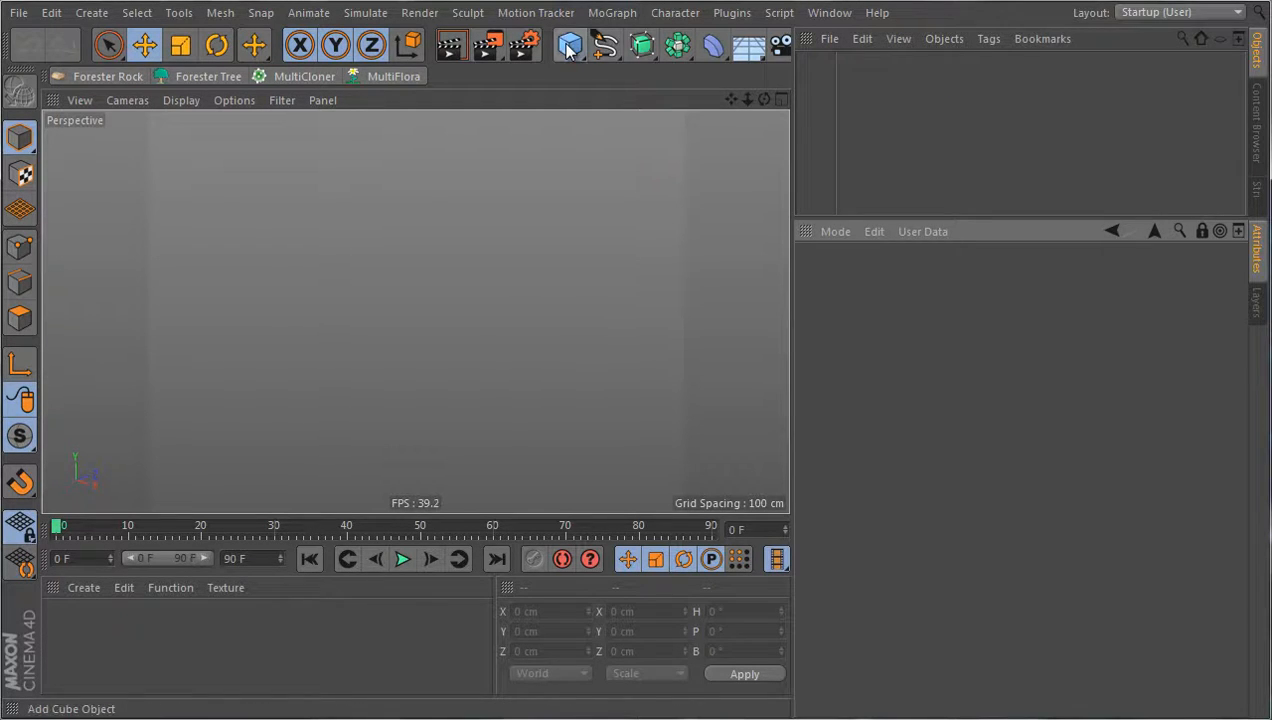
Add a Landscape object 1000 cm wide and 1000 cm deep, with Multifractal and Borders At Sea Level turned off.
left_click_drag(570, 44, 952, 191)
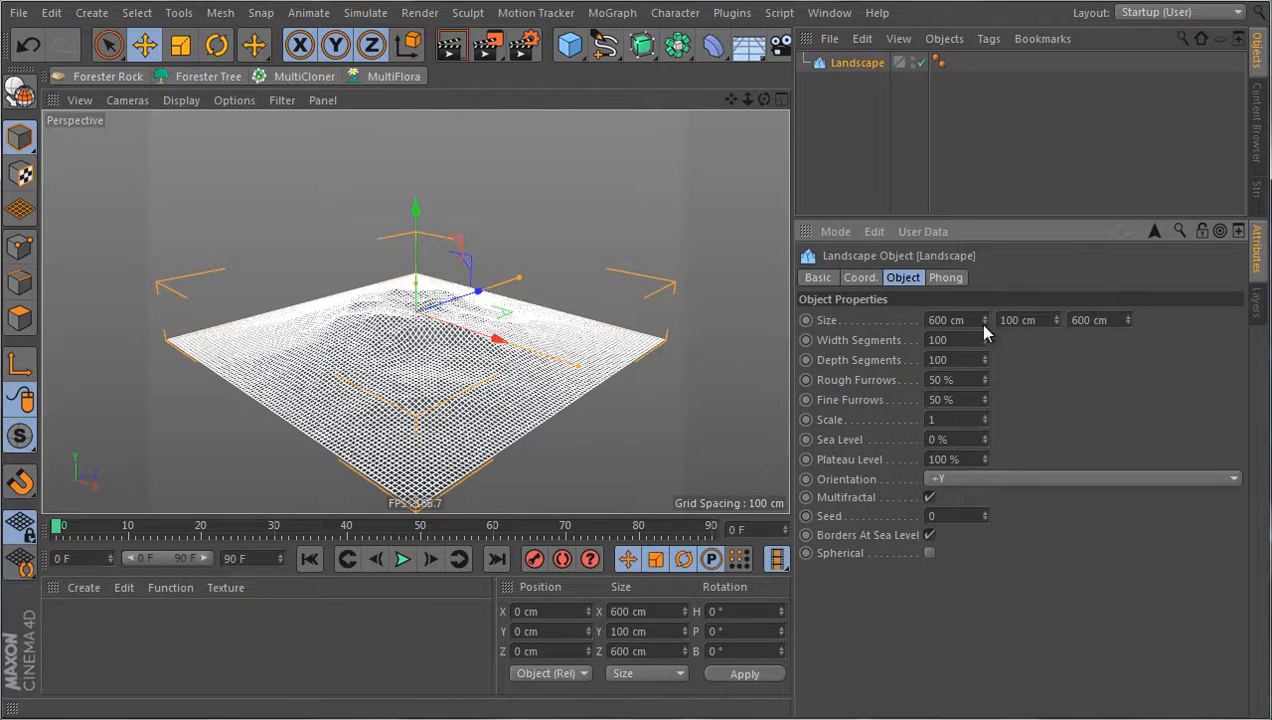
left_click(948, 320)
type("1000")
key("Tab")
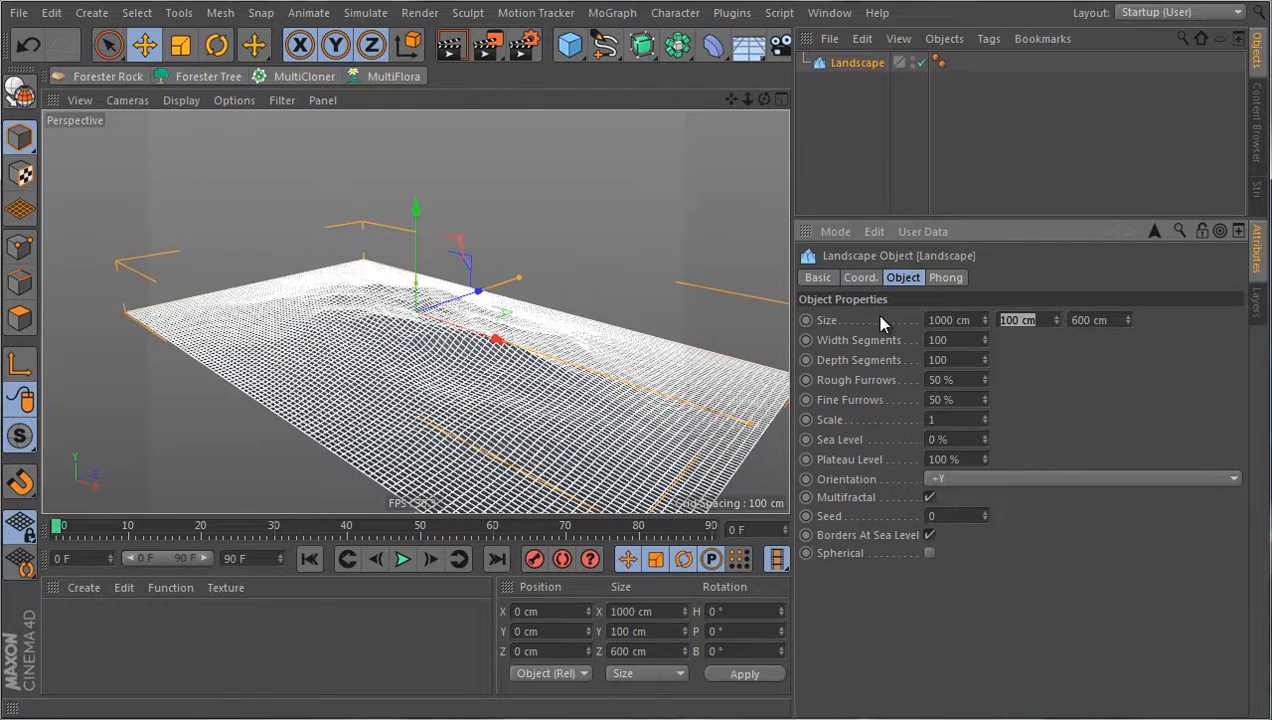
key("Tab")
type("1000")
key("Return")
left_click(929, 497)
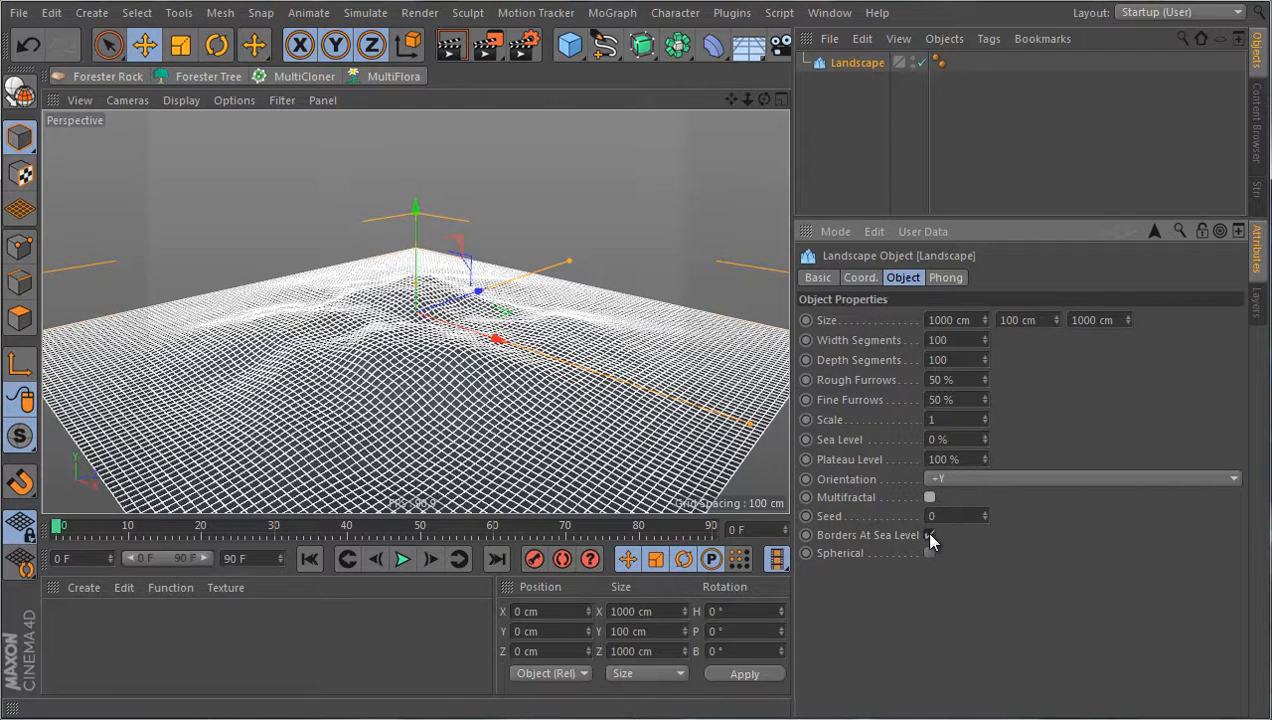
left_click(929, 537)
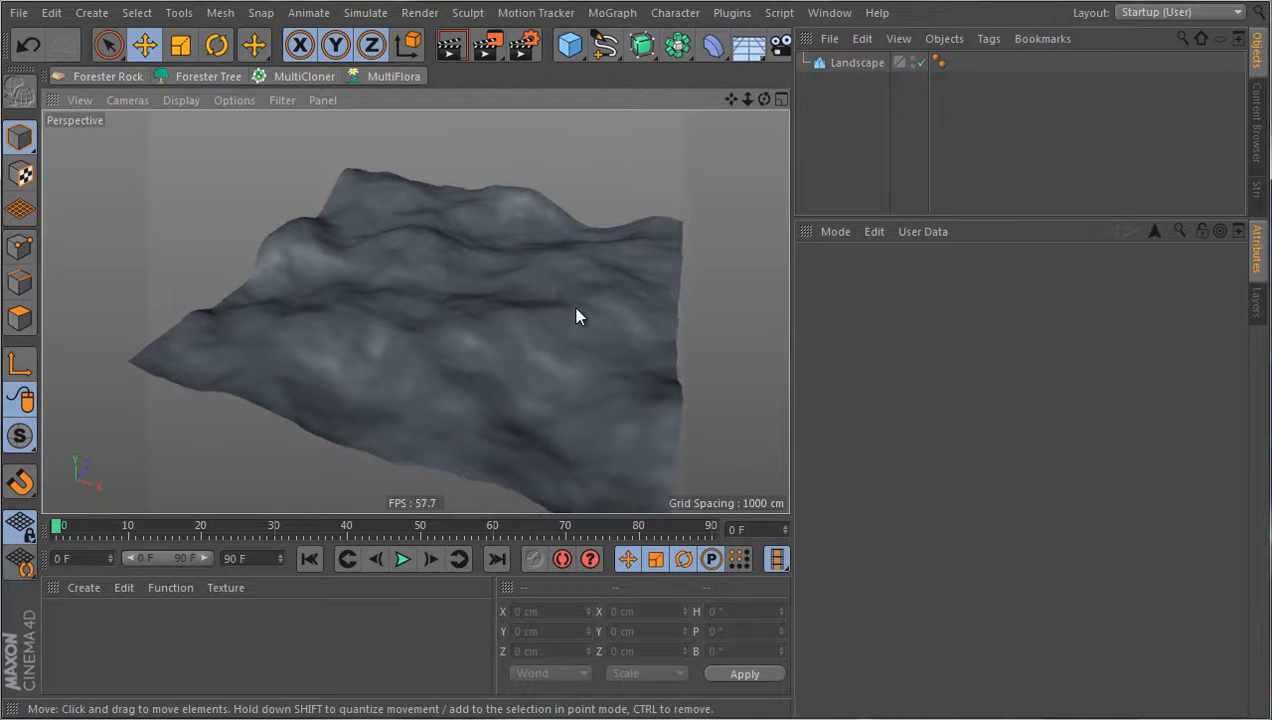
Create a new material, apply it to the landscape and disable its Reflectance channel.
left_click_drag(575, 316, 540, 300, "alt")
double_click(87, 632)
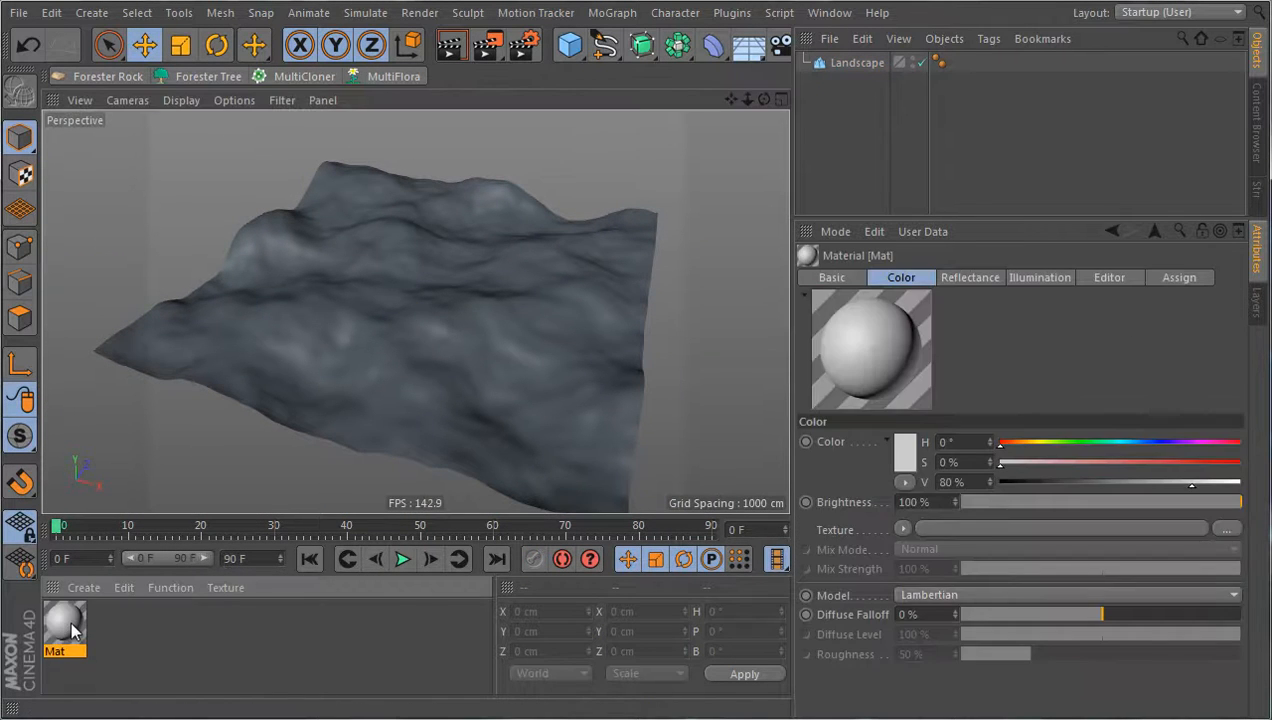
left_click_drag(73, 630, 378, 369)
double_click(66, 626)
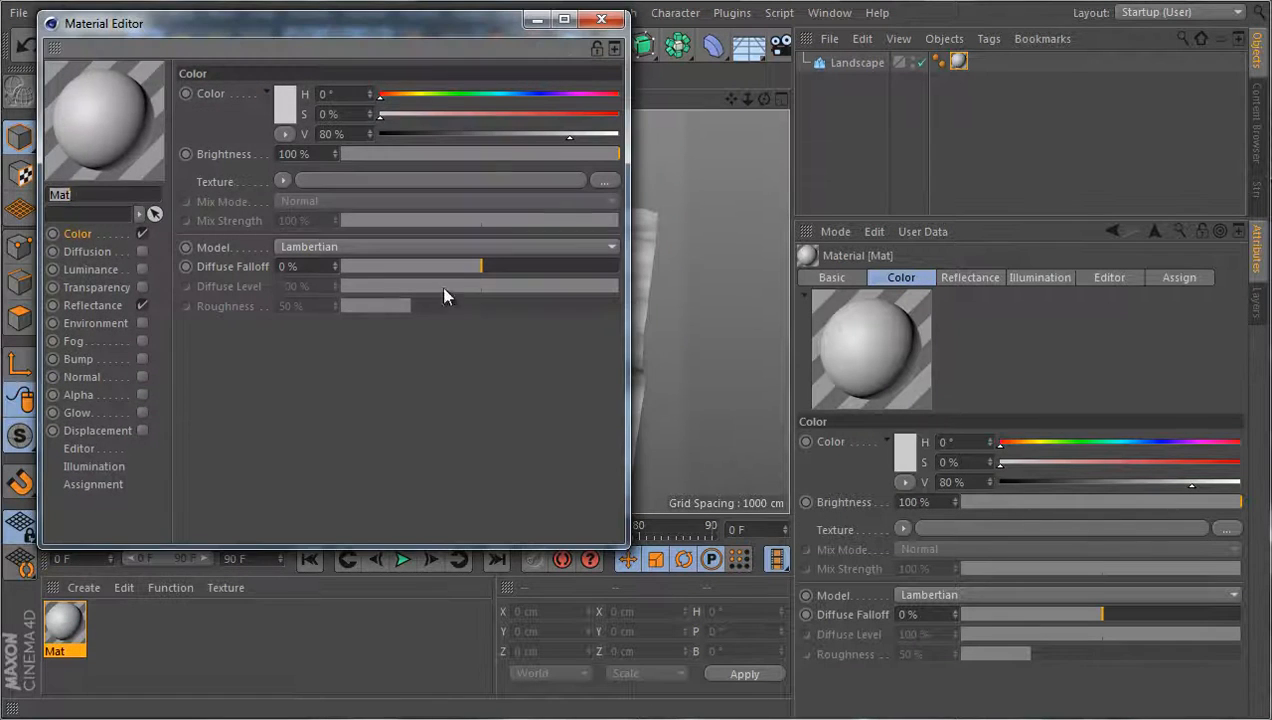
left_click(142, 305)
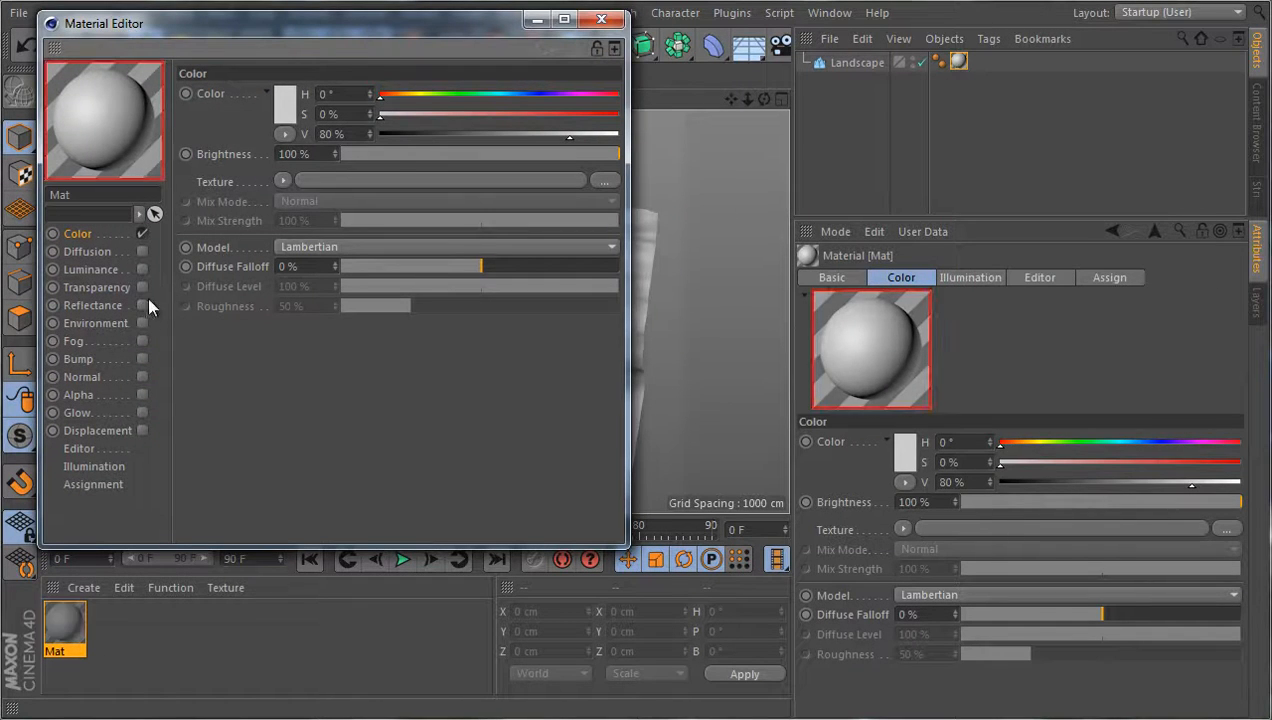
left_click(601, 18)
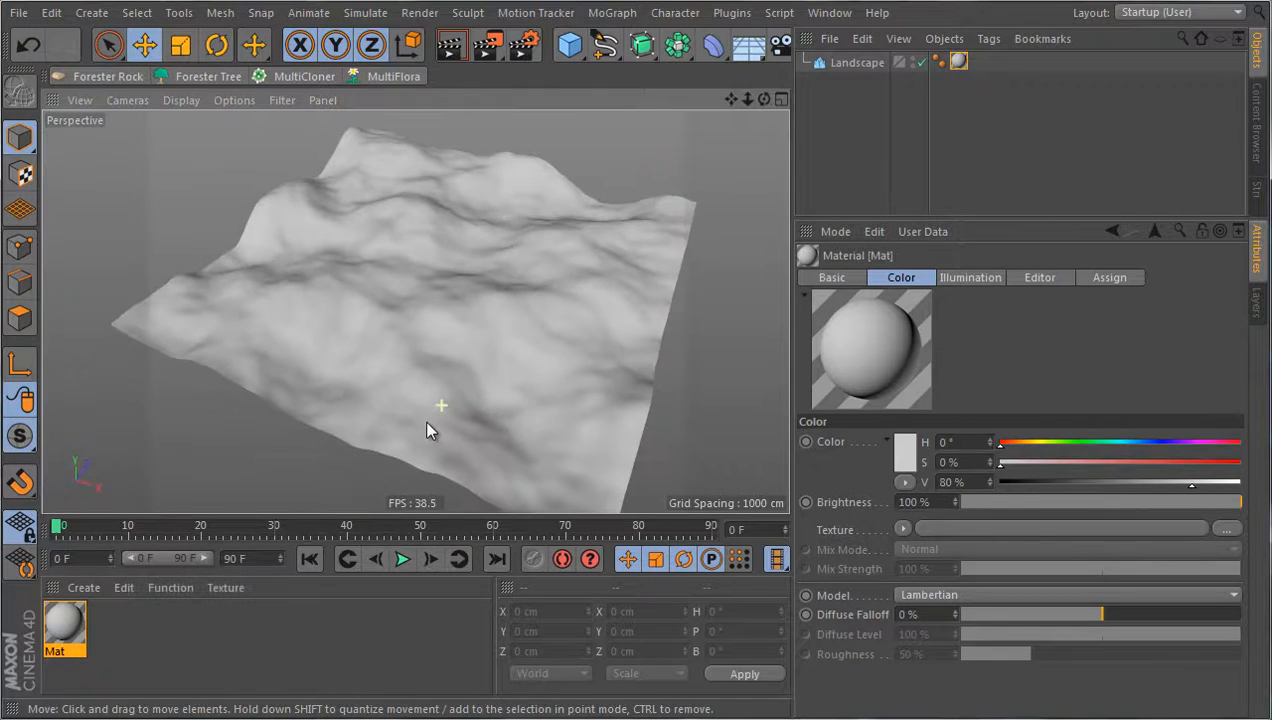
Darken the landscape material's colour to a brightness value (V) of 27%.
double_click(66, 626)
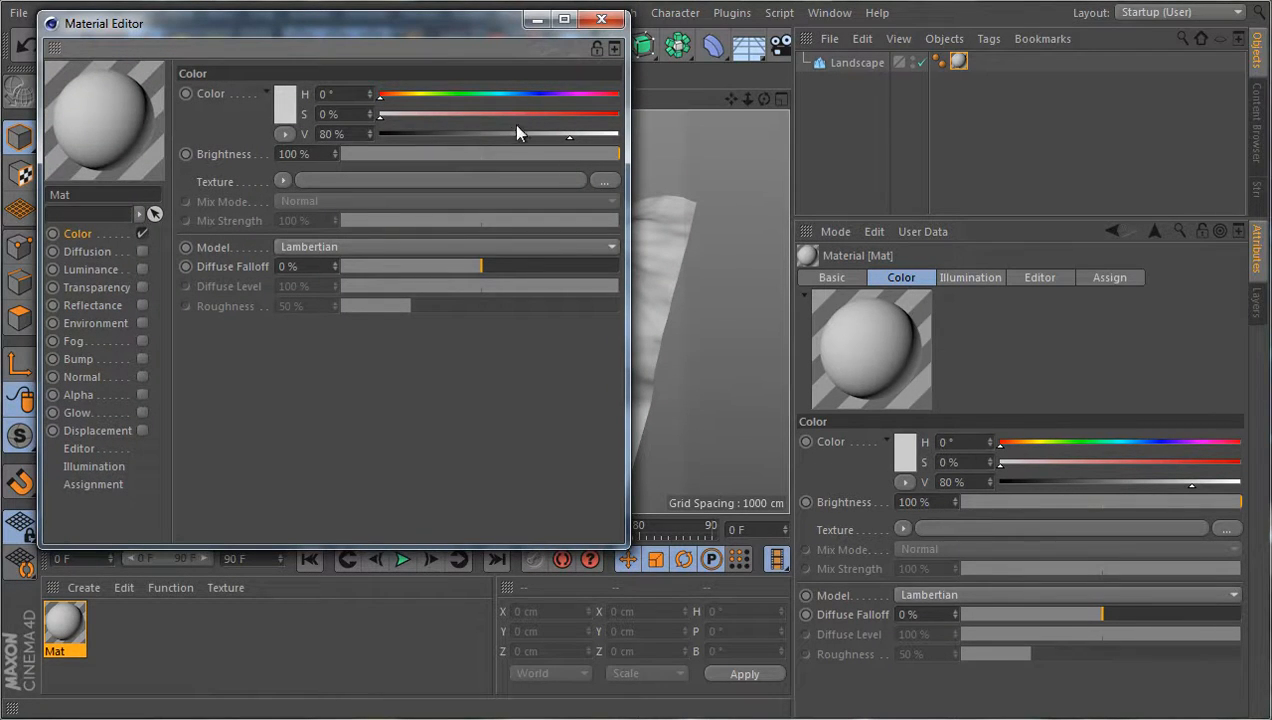
left_click_drag(516, 132, 441, 136)
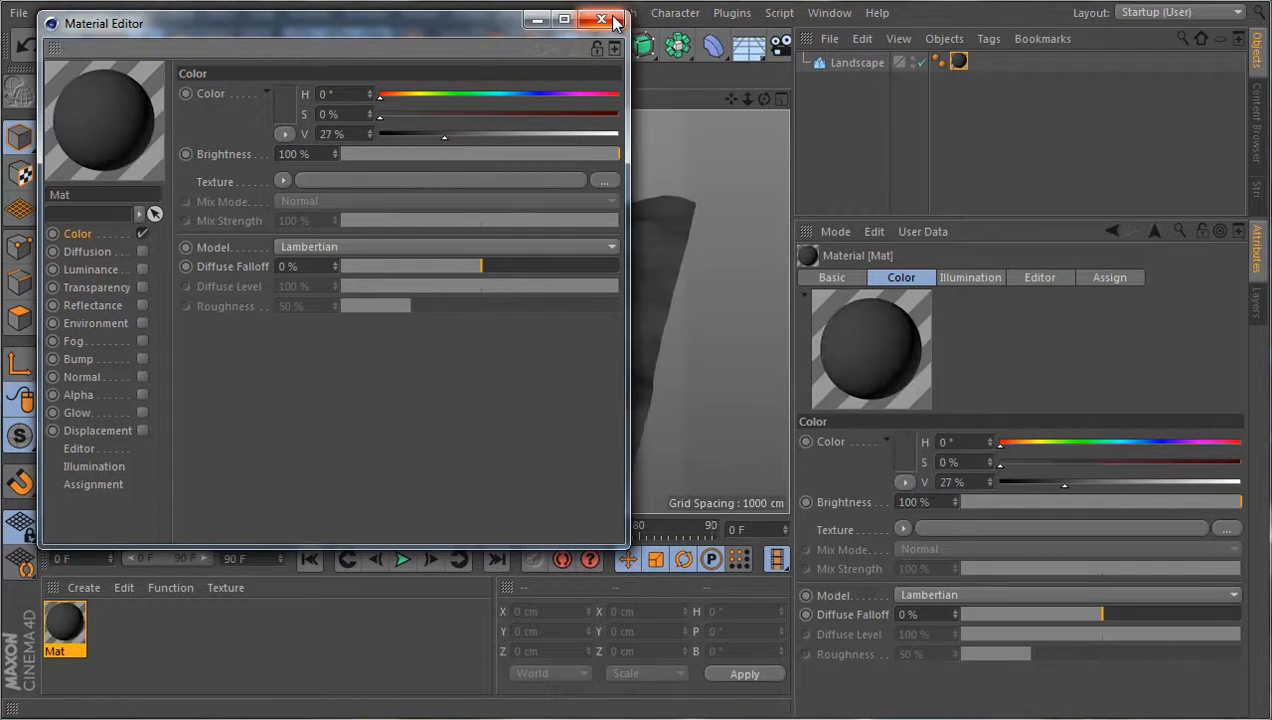
left_click(602, 20)
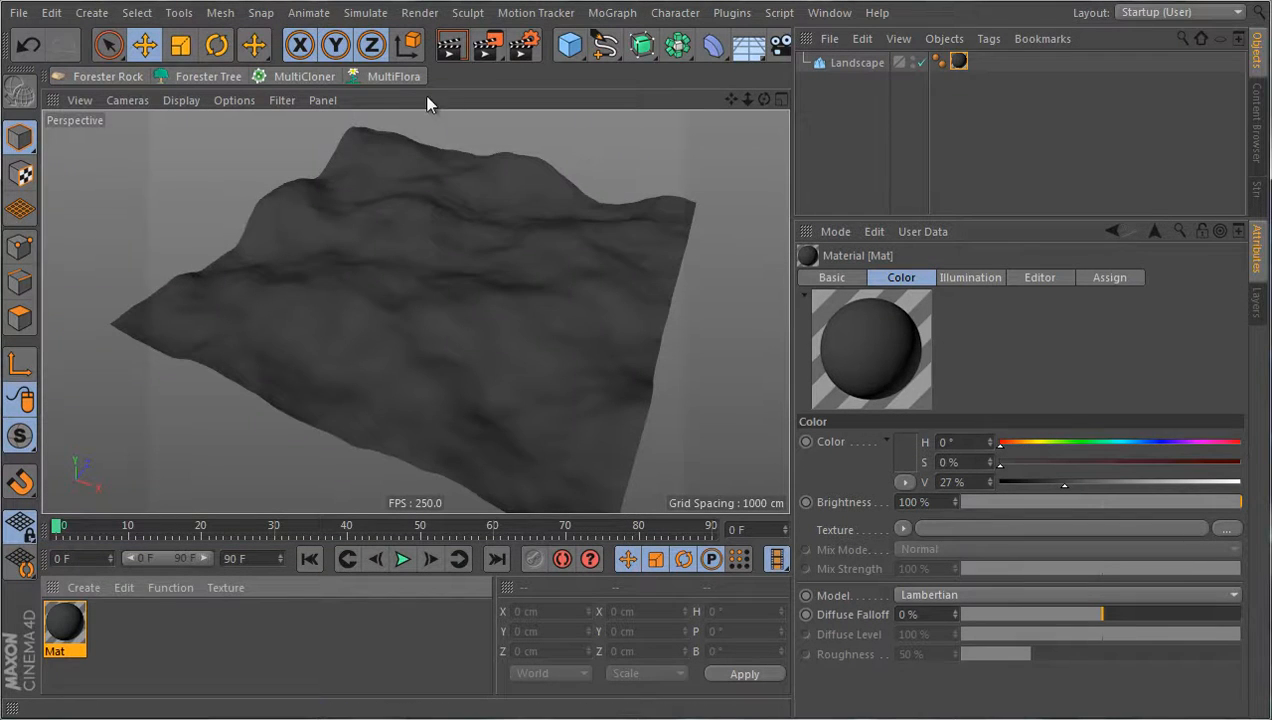
Add a MultiFlora object, place it beside the landscape at about X -767 cm, and set its Grass Per Node Count to 15.
left_click(395, 77)
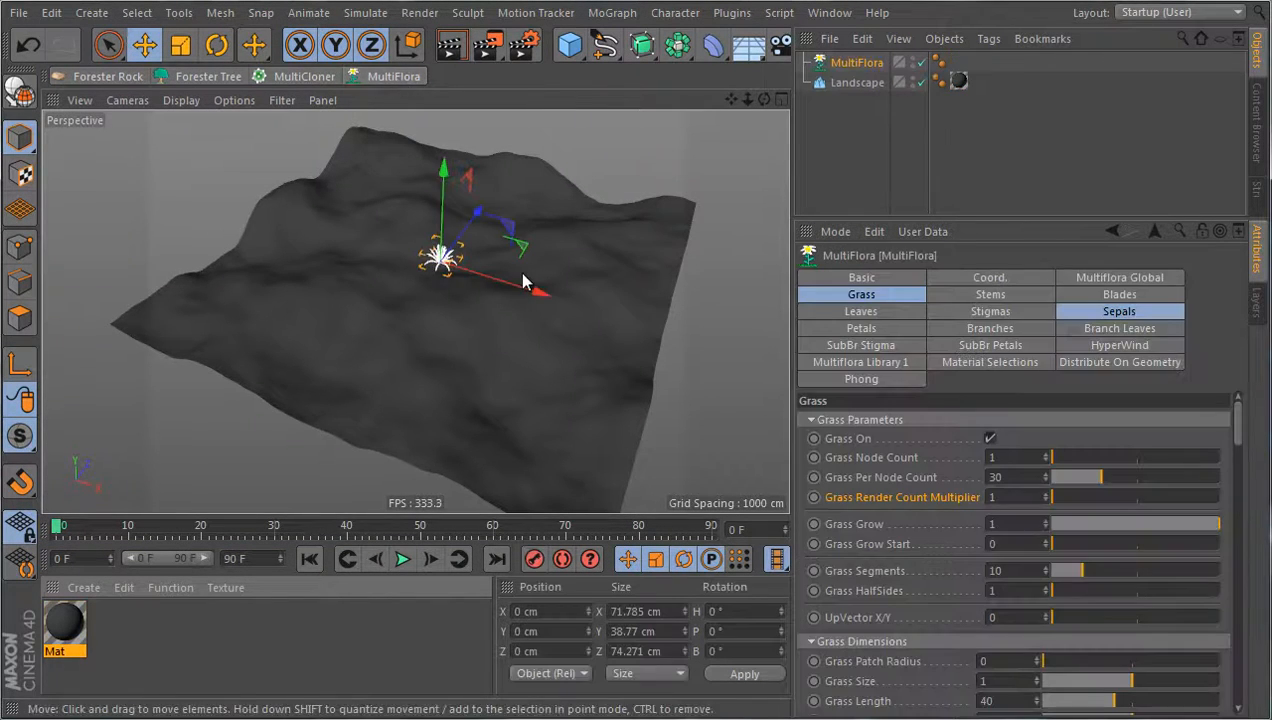
left_click_drag(463, 271, 256, 229)
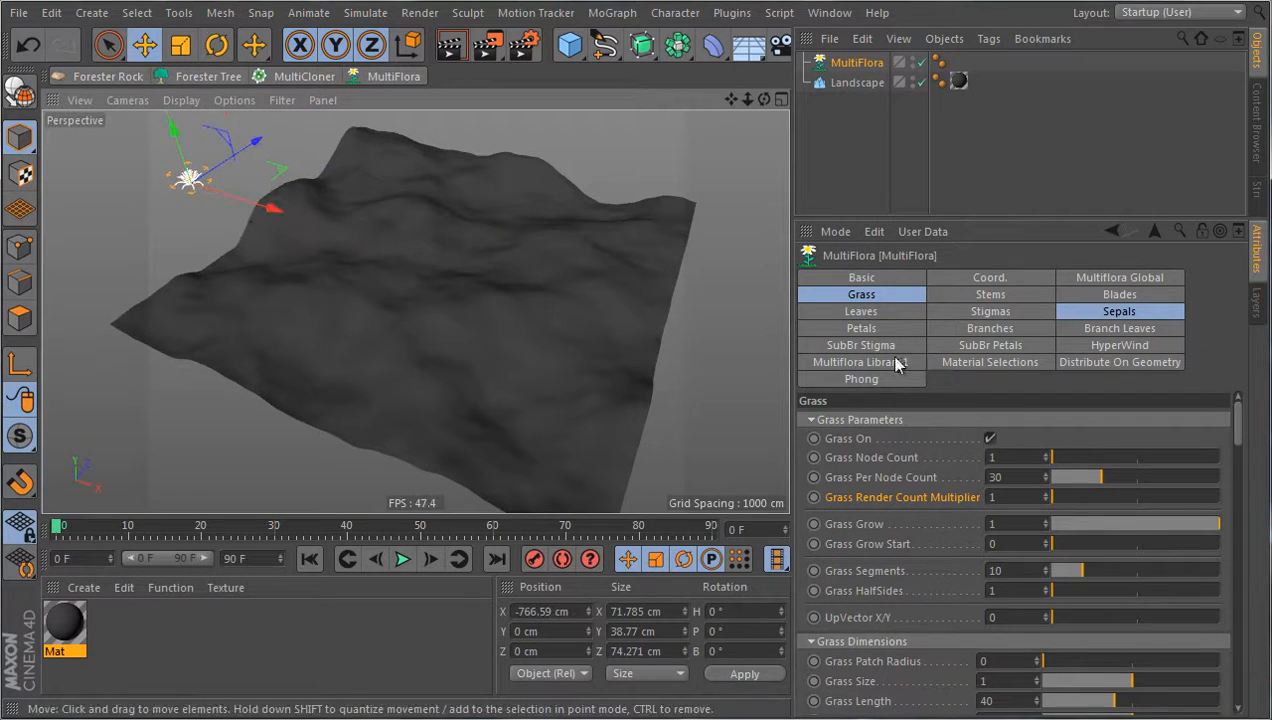
left_click(997, 477)
type("15")
key("Return")
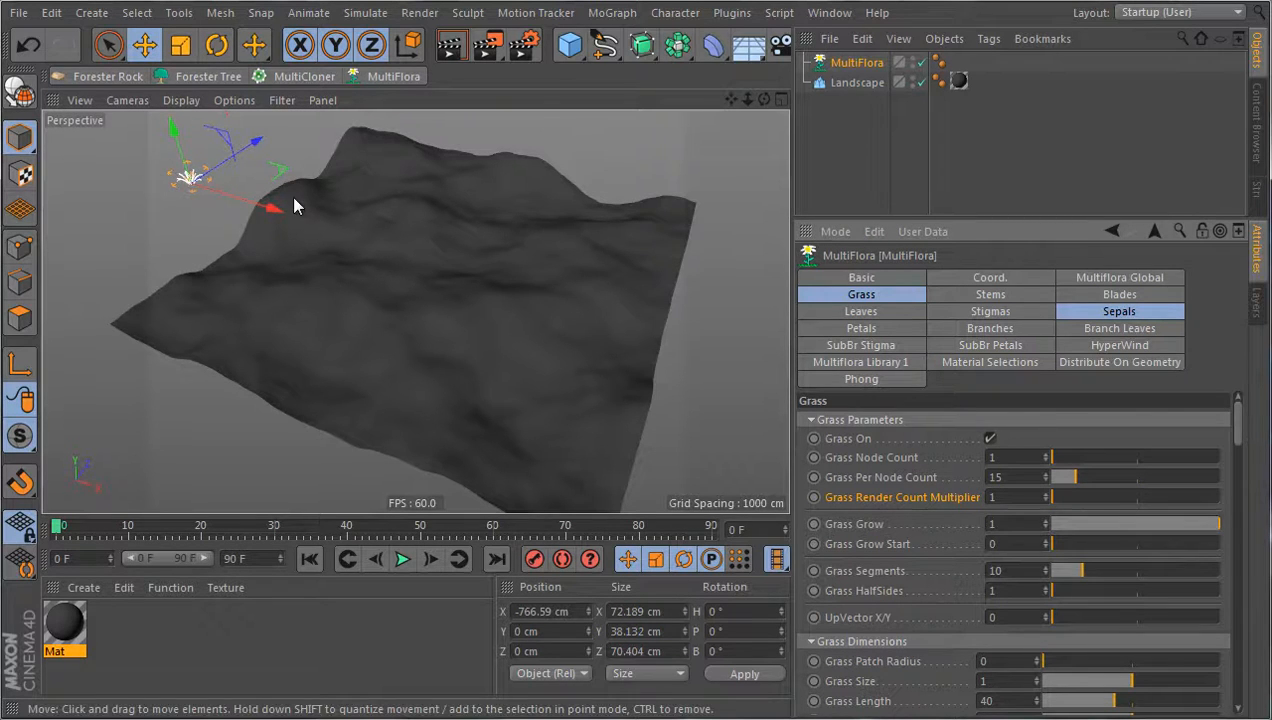
Create five new default materials for the grass, using one new material and four copies of it.
key("s")
left_click(588, 295)
left_click_drag(589, 297, 484, 256, "alt")
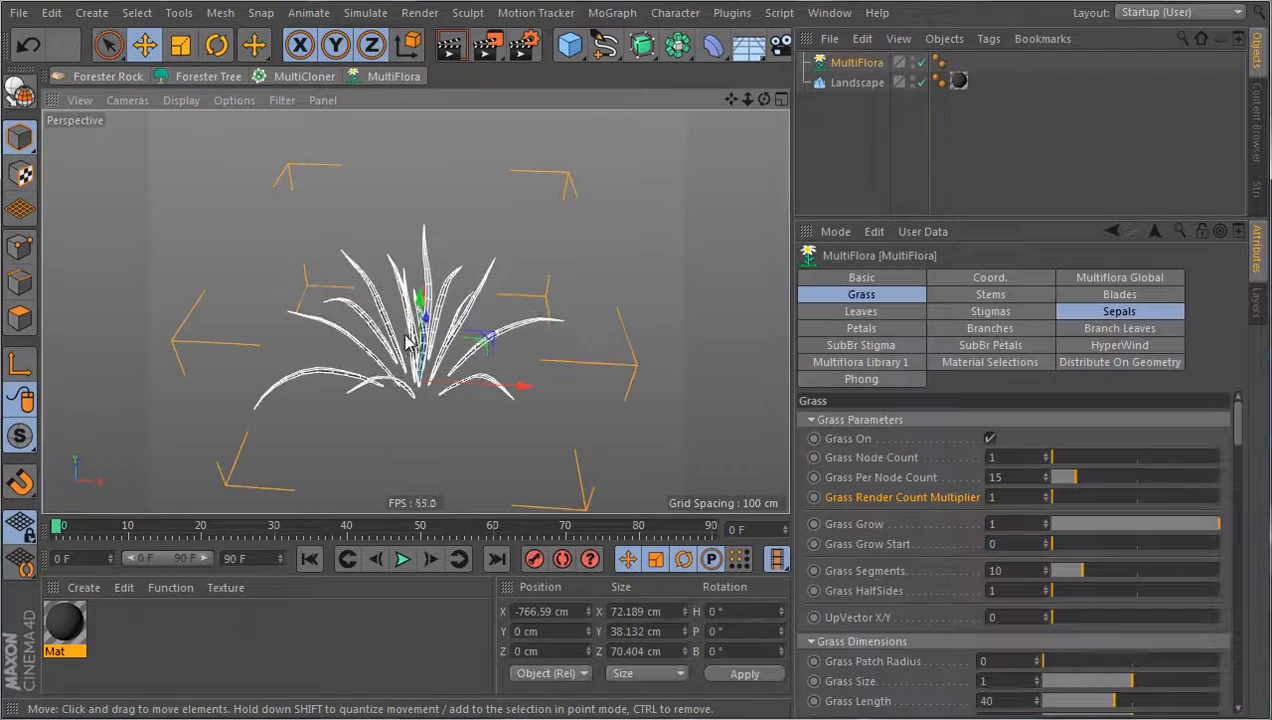
left_click_drag(406, 338, 362, 340, "alt")
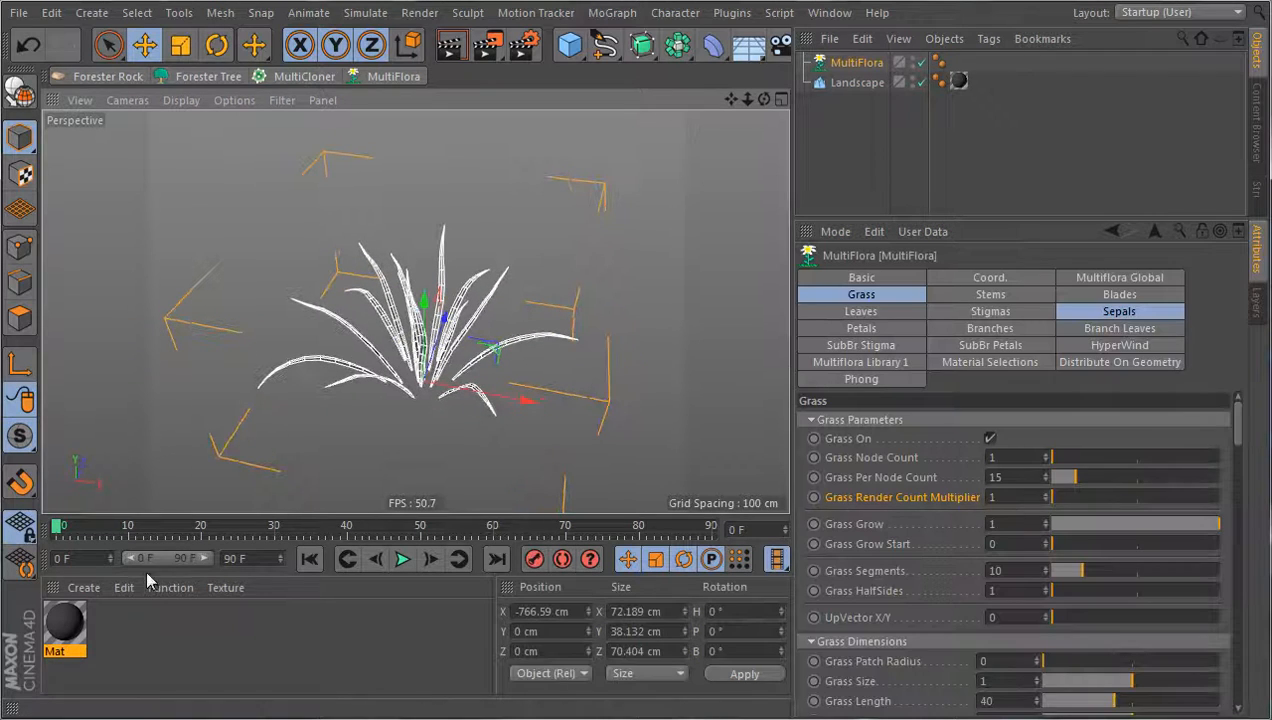
double_click(110, 643)
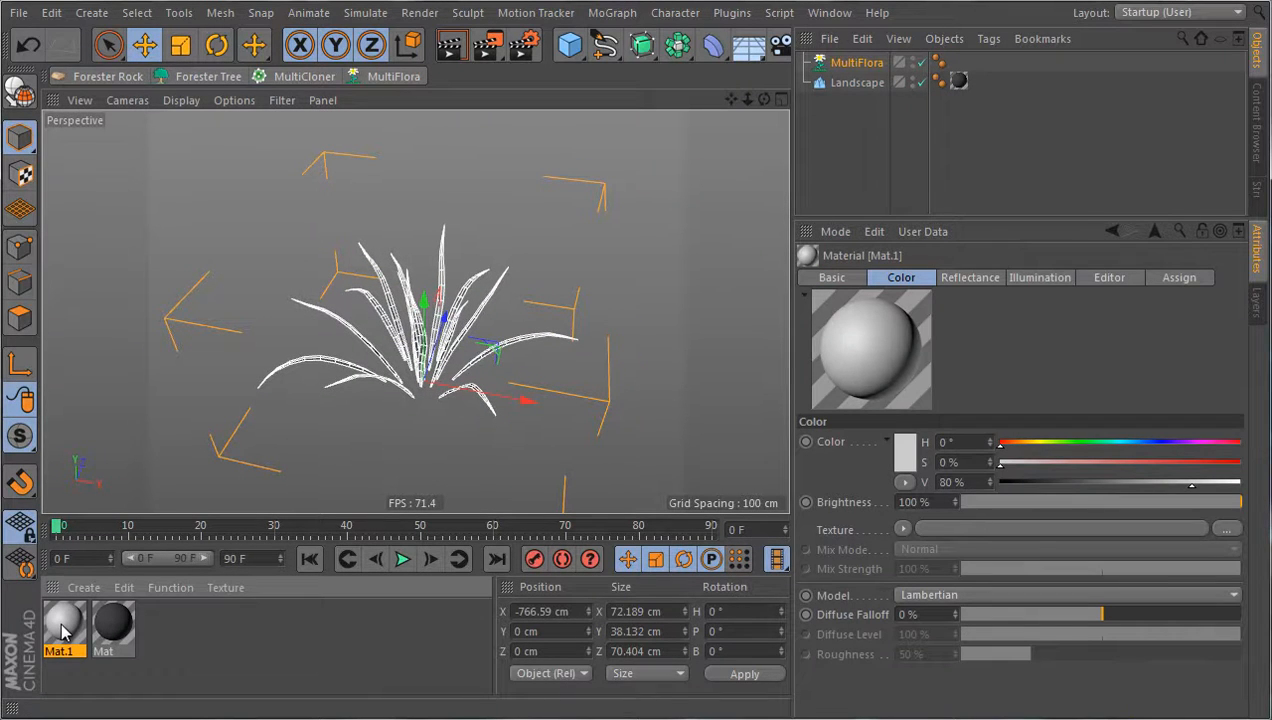
left_click_drag(62, 631, 236, 635, "ctrl")
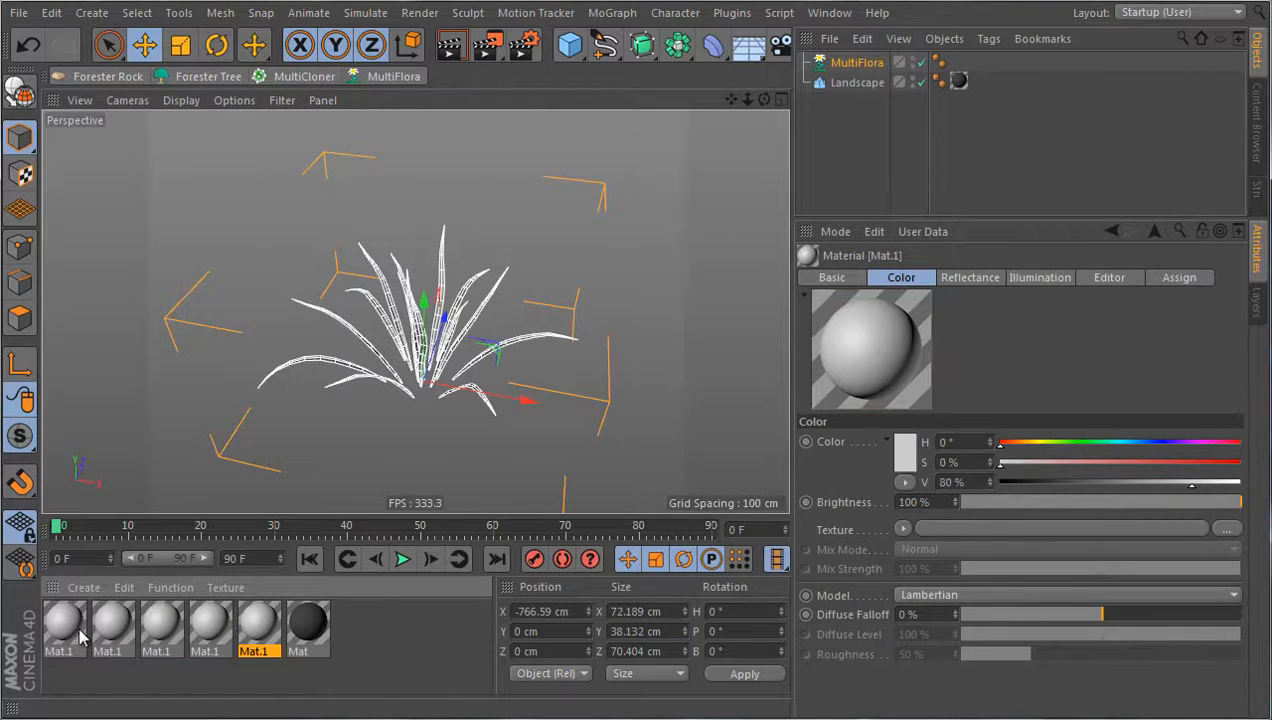
Colour the first new material red with 92% saturation and the second one a saturated orange with hue 40°.
double_click(80, 632)
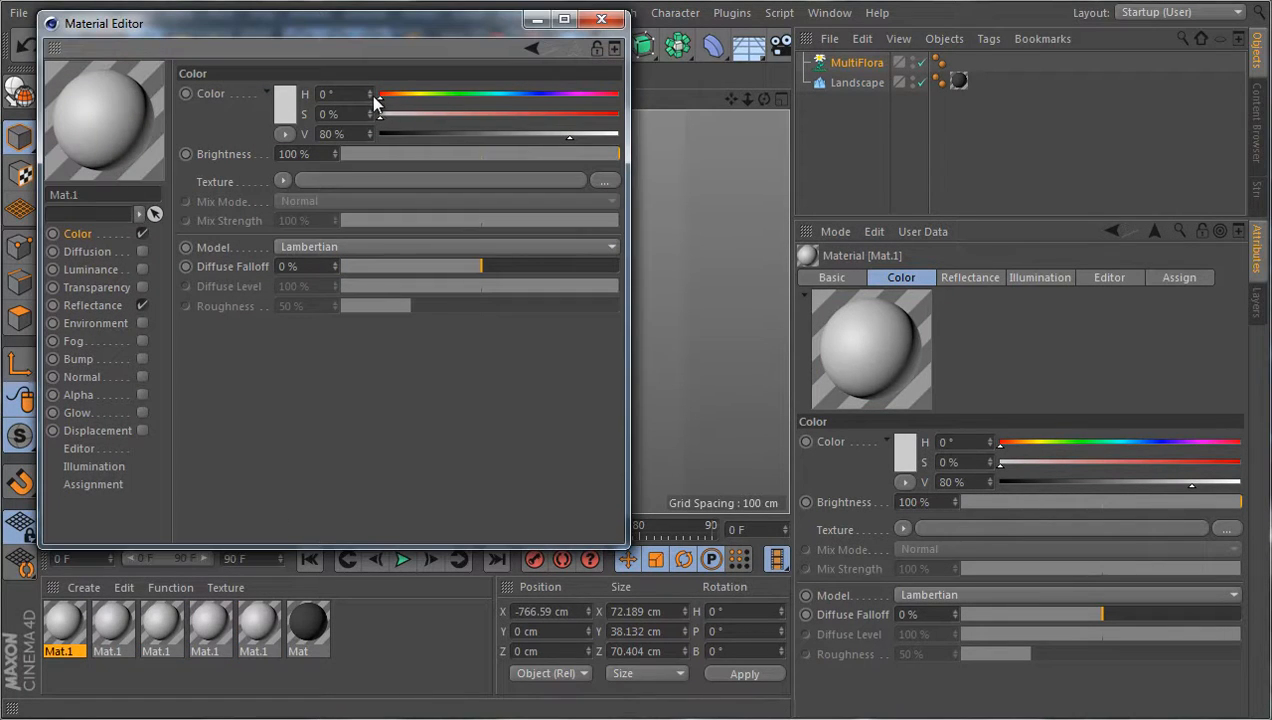
left_click(602, 118)
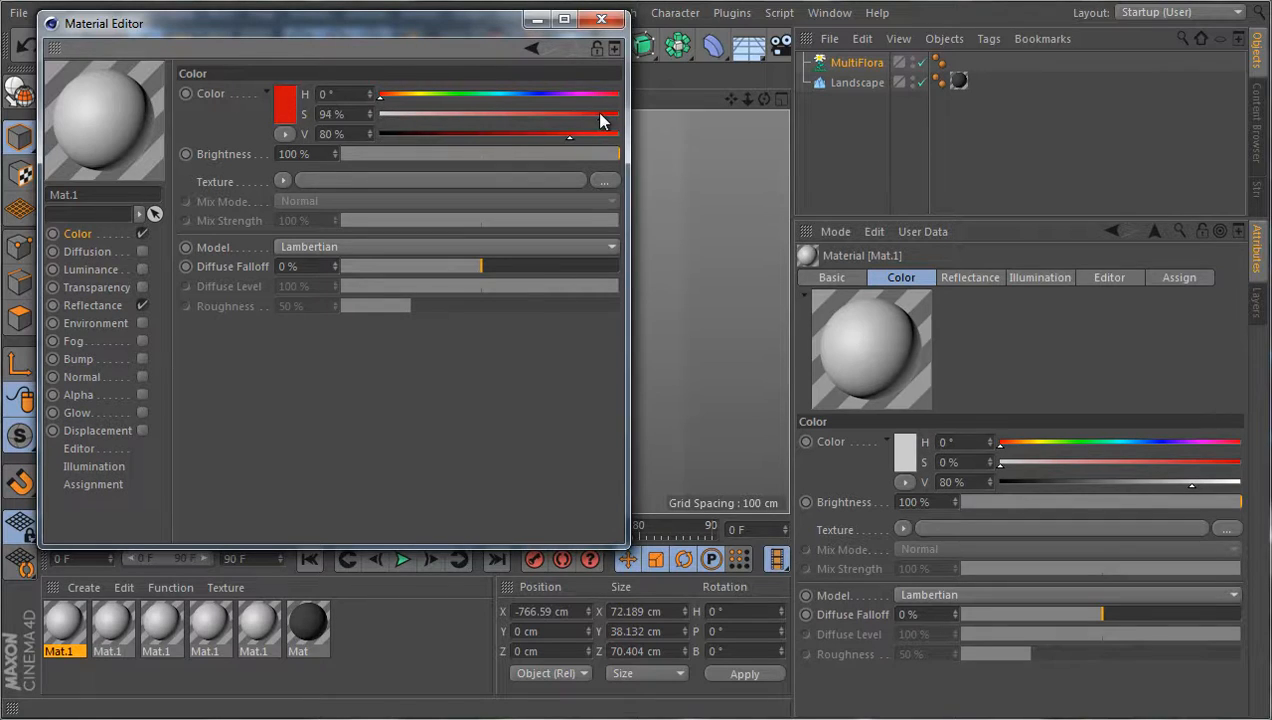
left_click(112, 625)
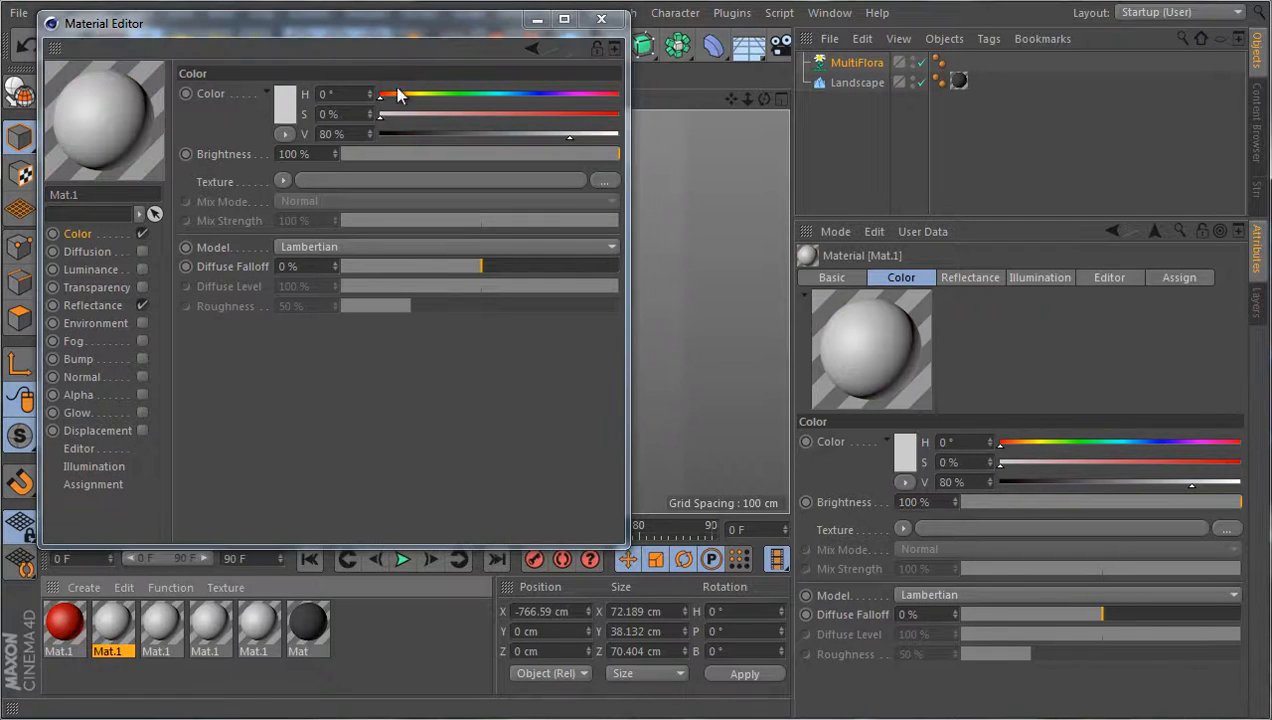
left_click_drag(398, 94, 407, 95)
left_click(597, 116)
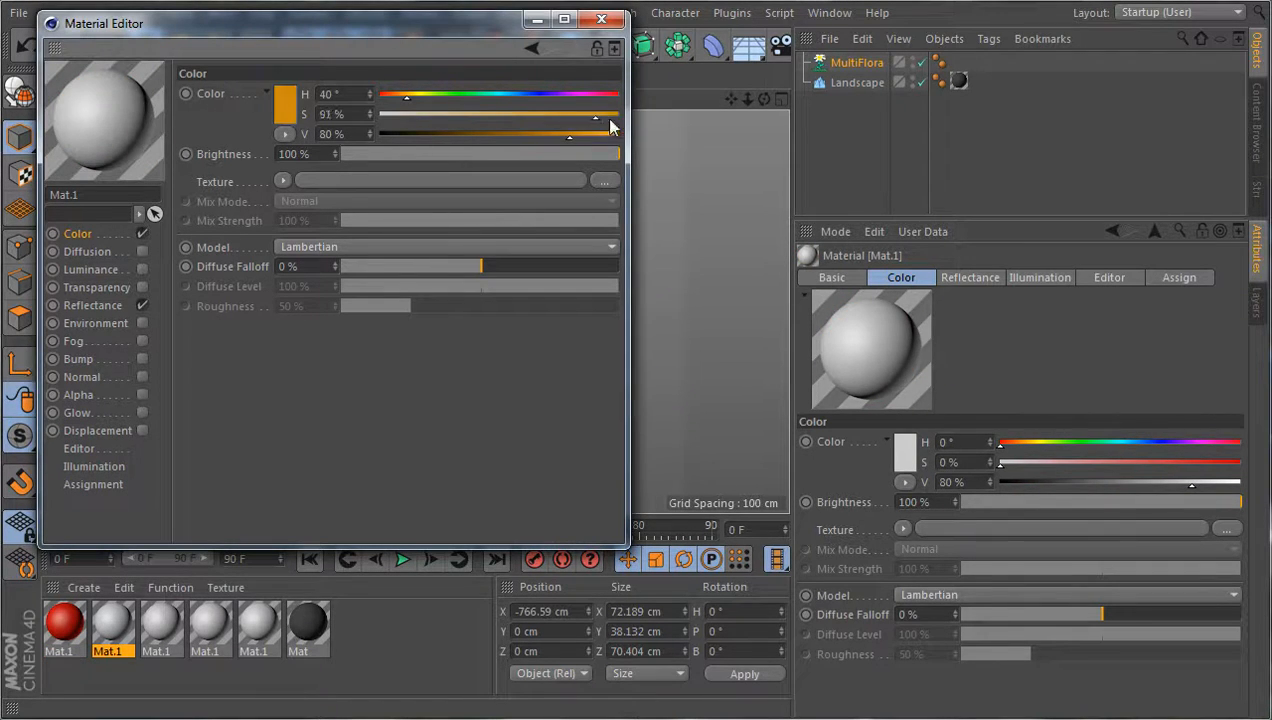
Colour the third new material green, the fourth blue, and the fifth purple with hue 273° and 100% saturation.
left_click(163, 617)
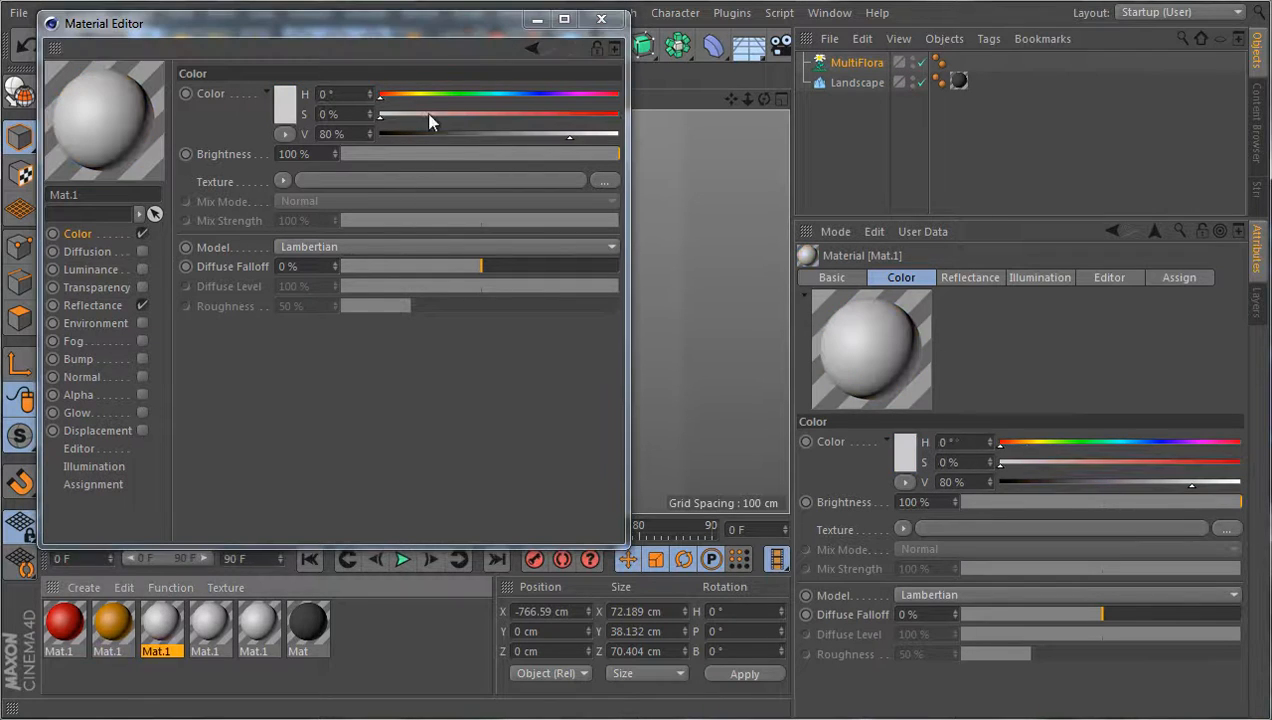
left_click(457, 94)
left_click(590, 116)
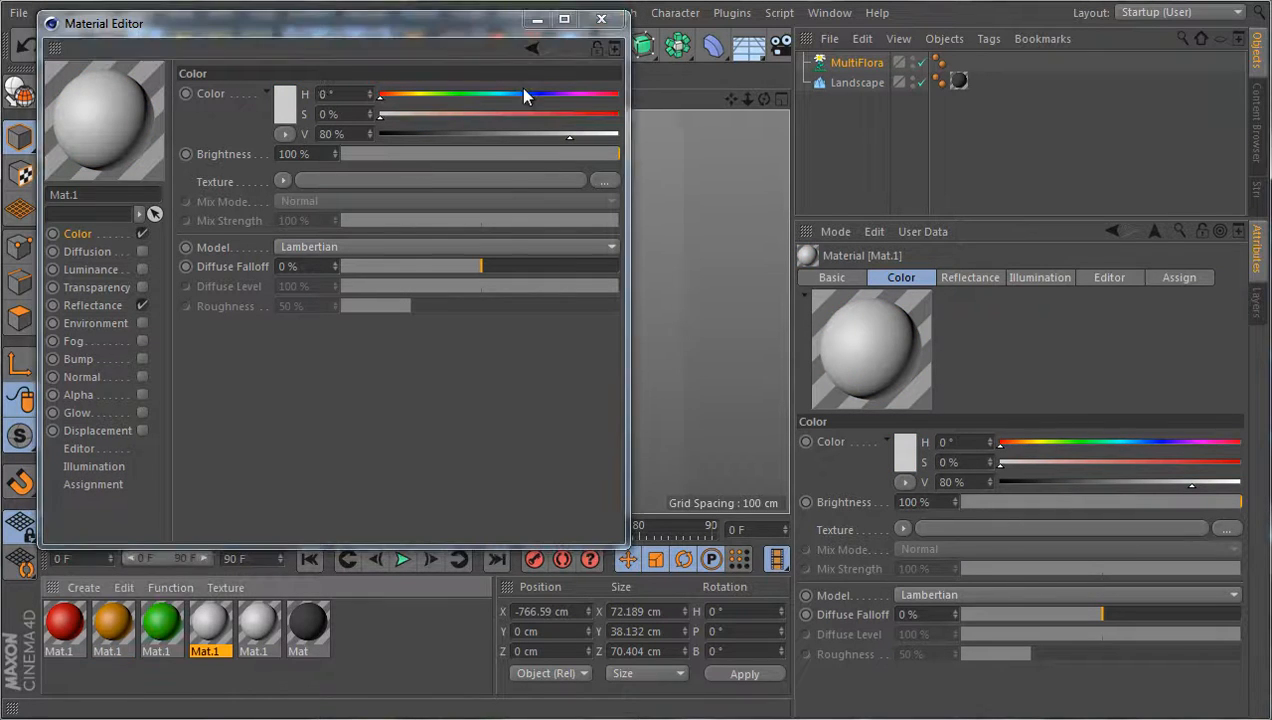
left_click_drag(520, 94, 520, 97)
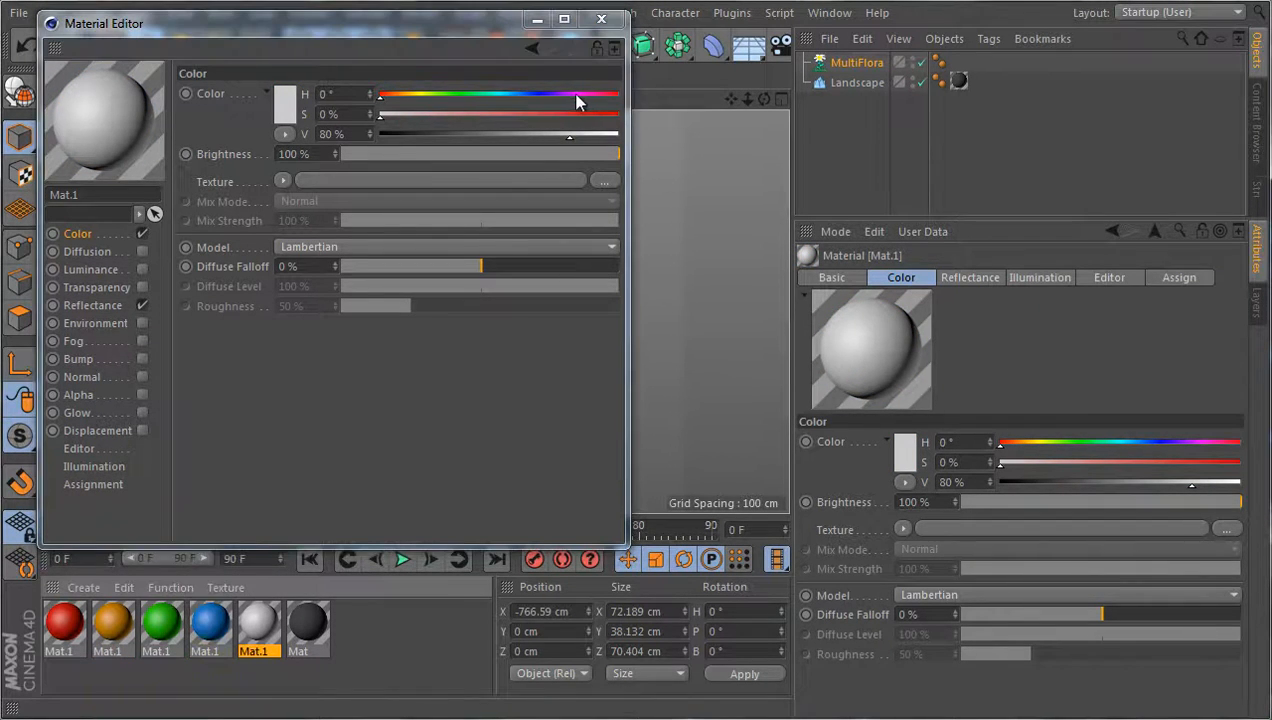
left_click(573, 100)
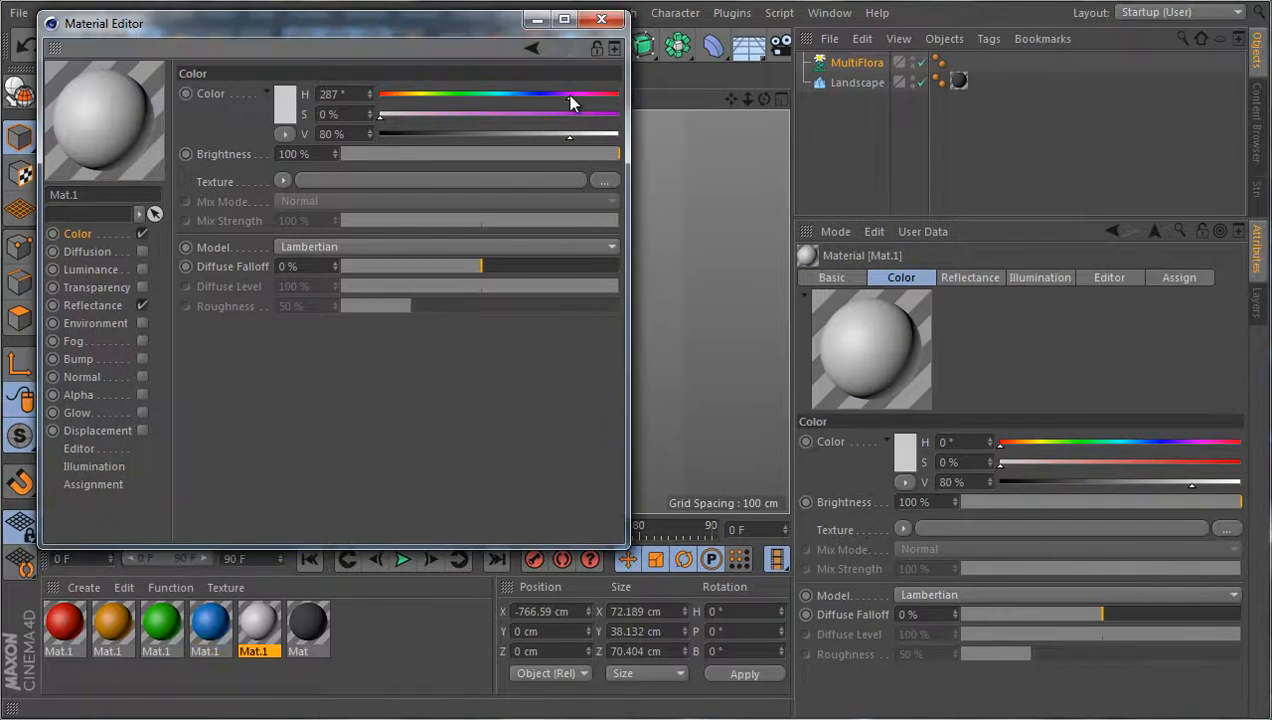
left_click_drag(593, 115, 644, 118)
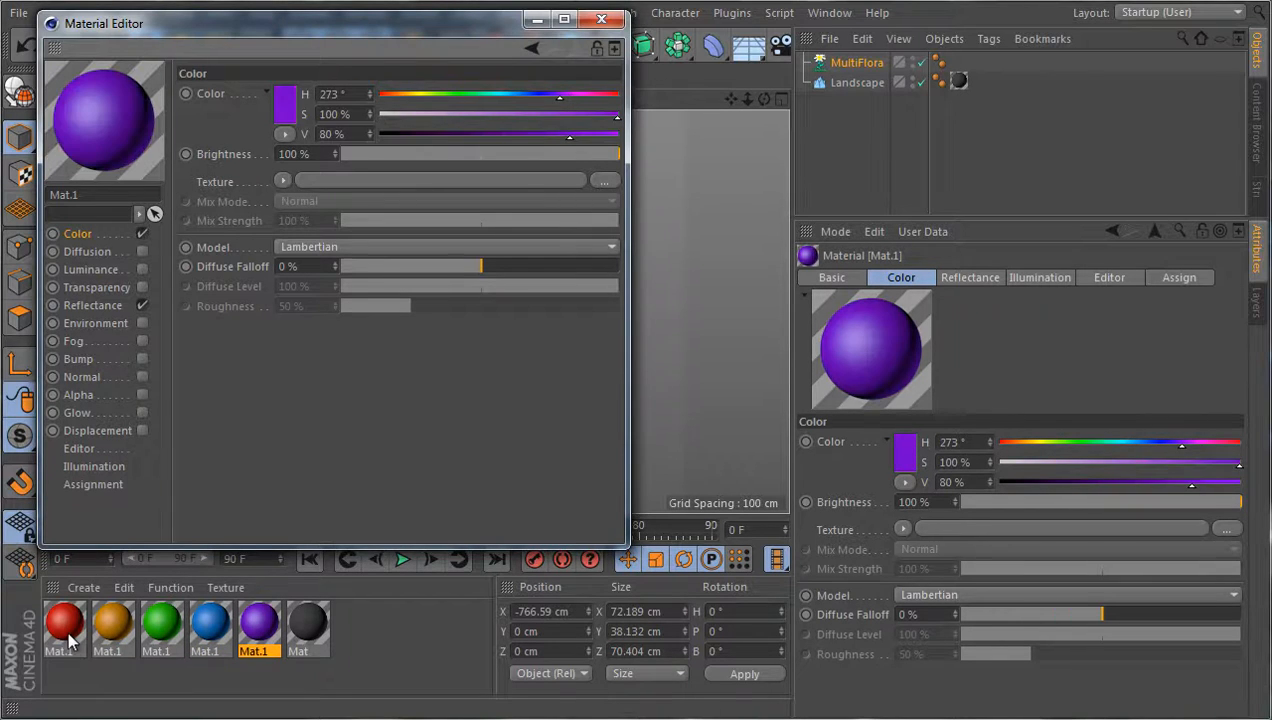
Disable the Reflectance channel on all five coloured materials at once.
left_click(66, 632)
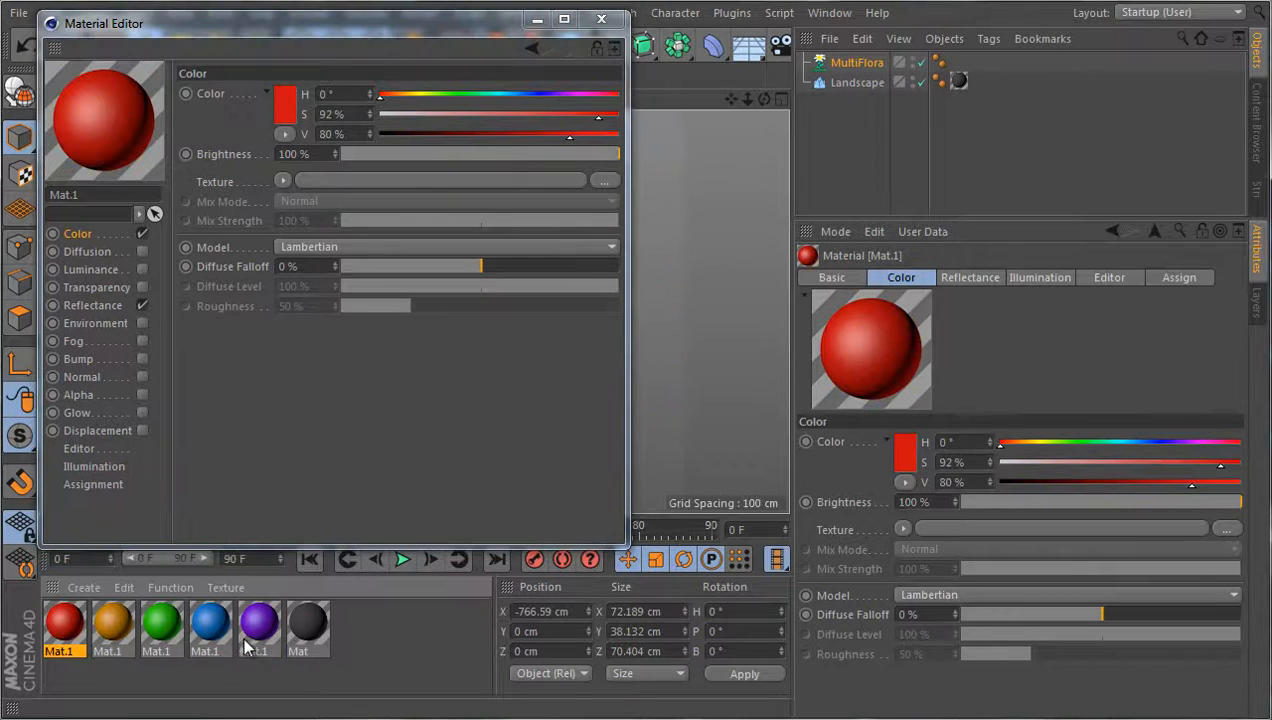
left_click(247, 640, "shift")
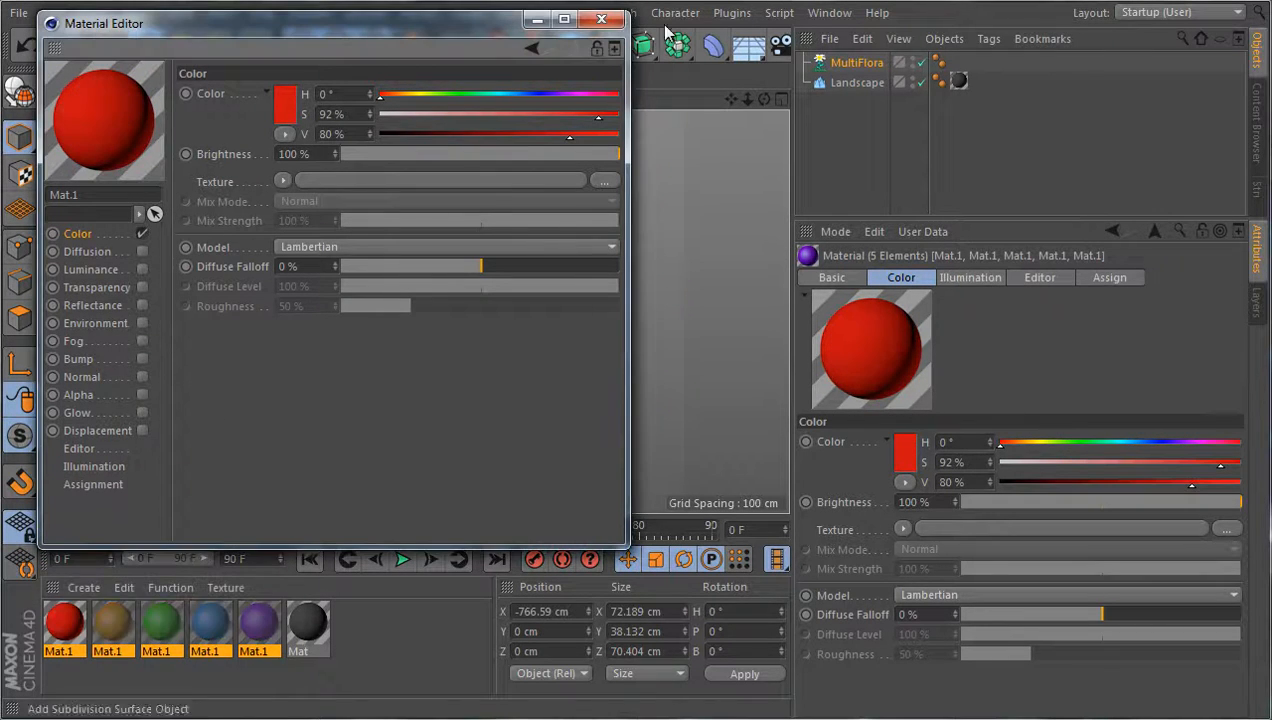
left_click(601, 19)
Apply the red material to the MultiFlora grass clump.
left_click(251, 682)
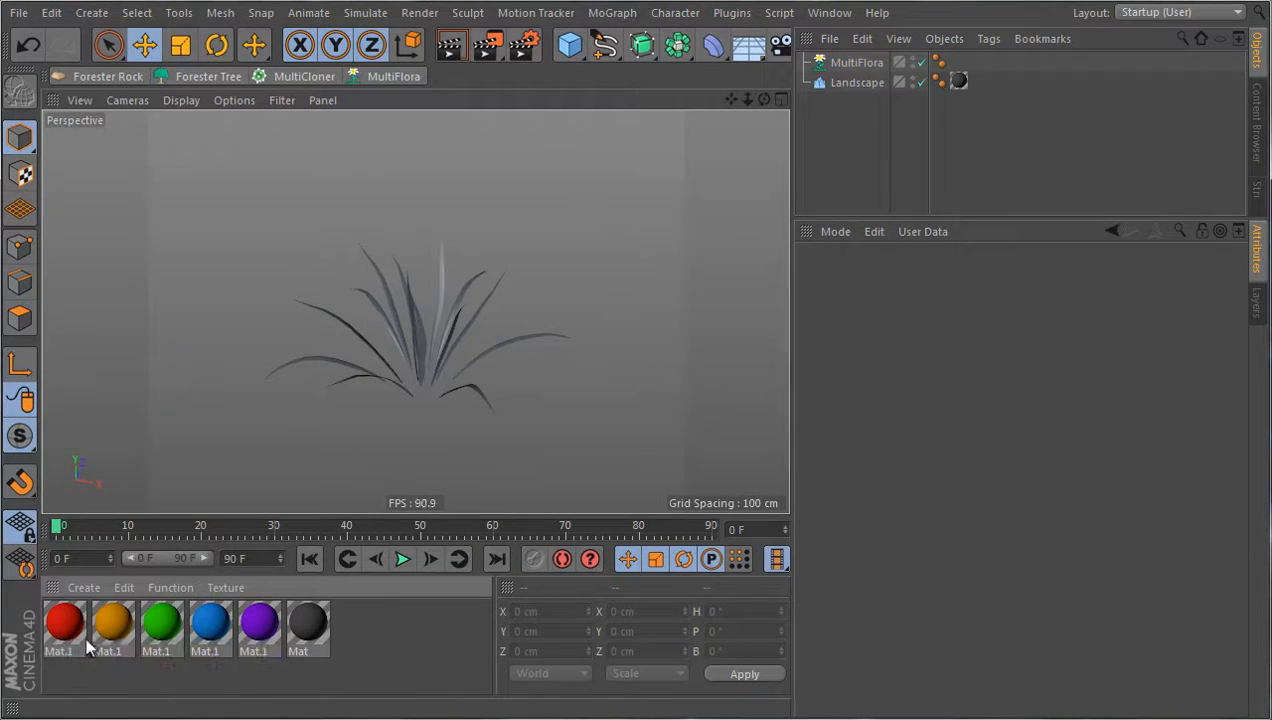
left_click_drag(60, 620, 424, 350)
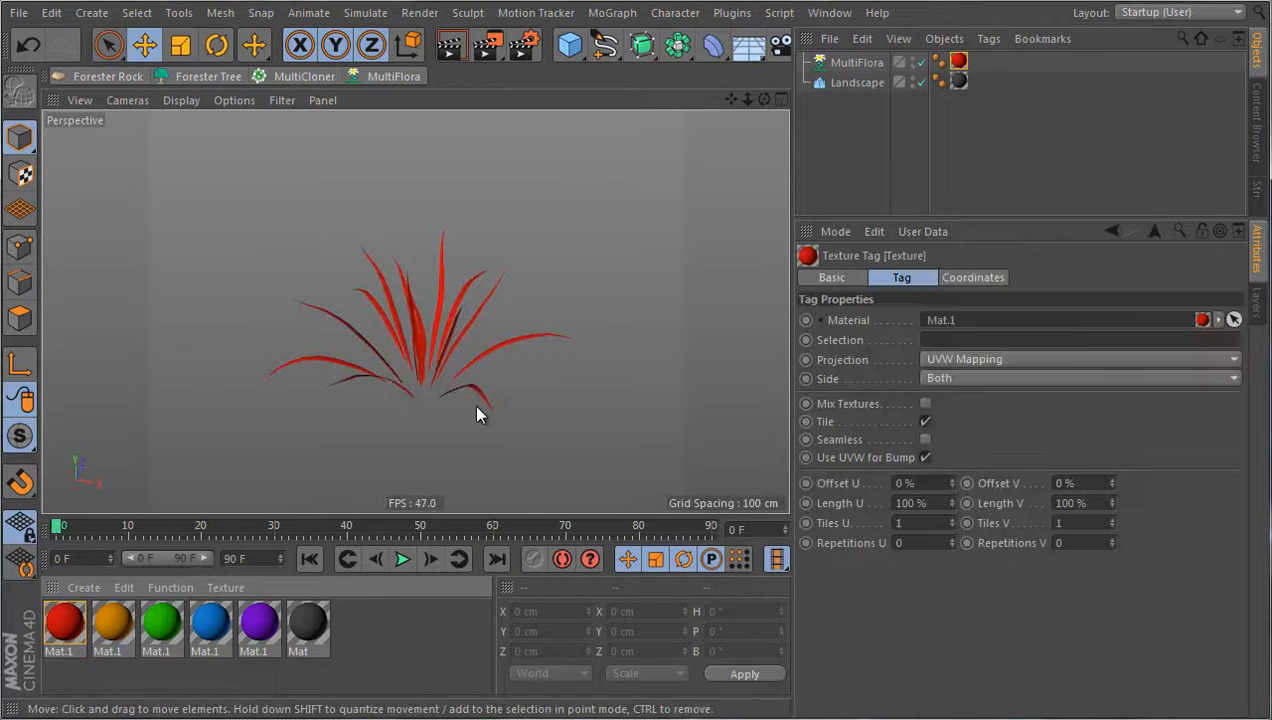
Add a MultiCloner object to the scene.
scroll(349, 349, "down", 5)
scroll(295, 315, "down", 3)
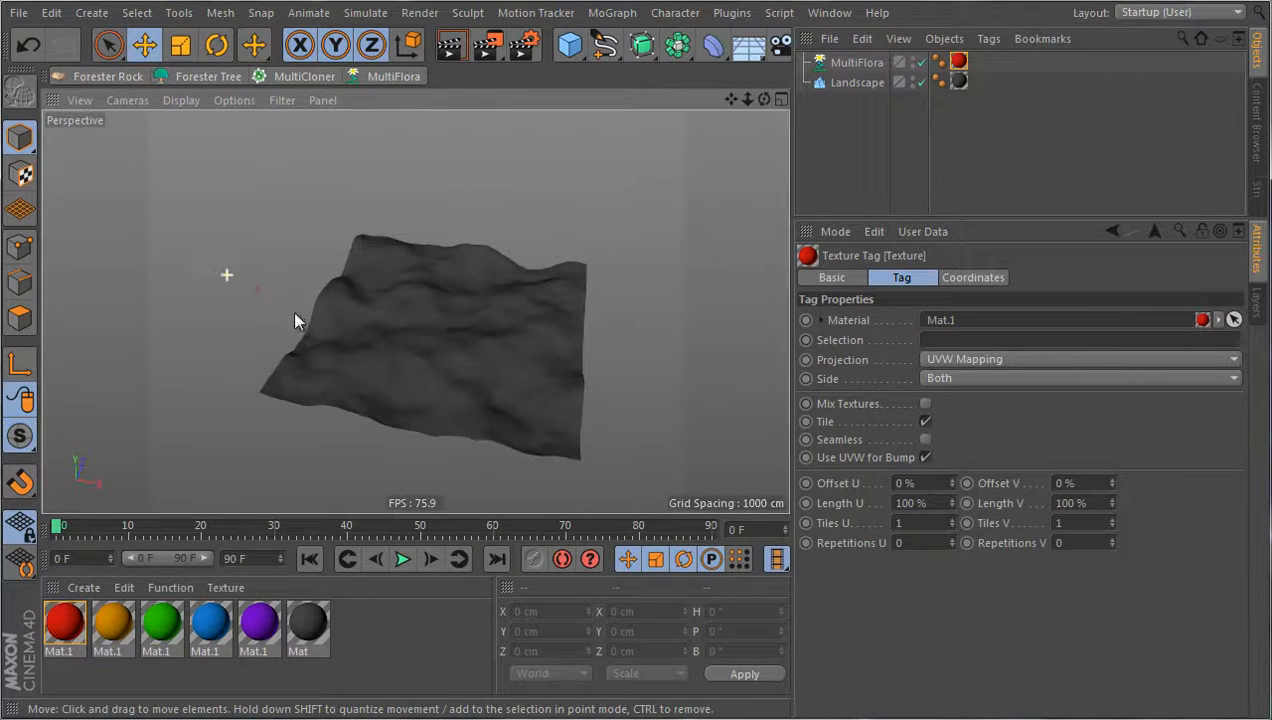
scroll(363, 355, "up", 6)
left_click_drag(475, 373, 418, 400, "alt")
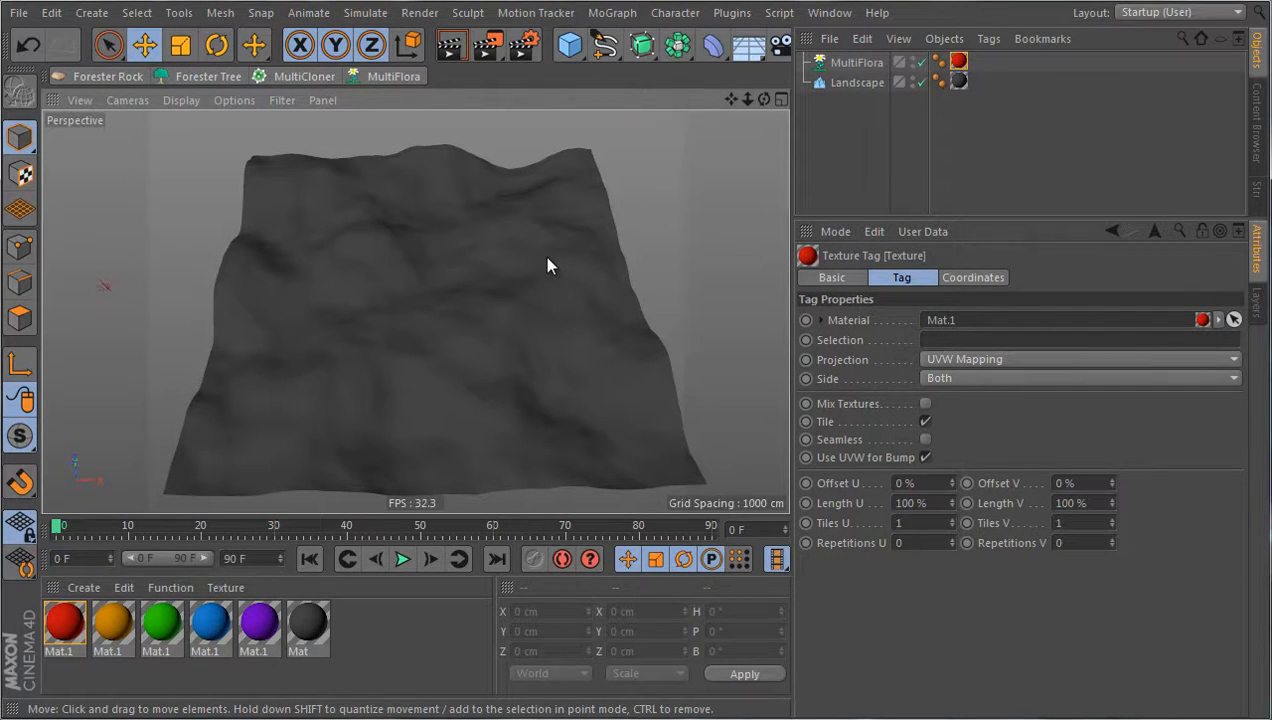
left_click(308, 77)
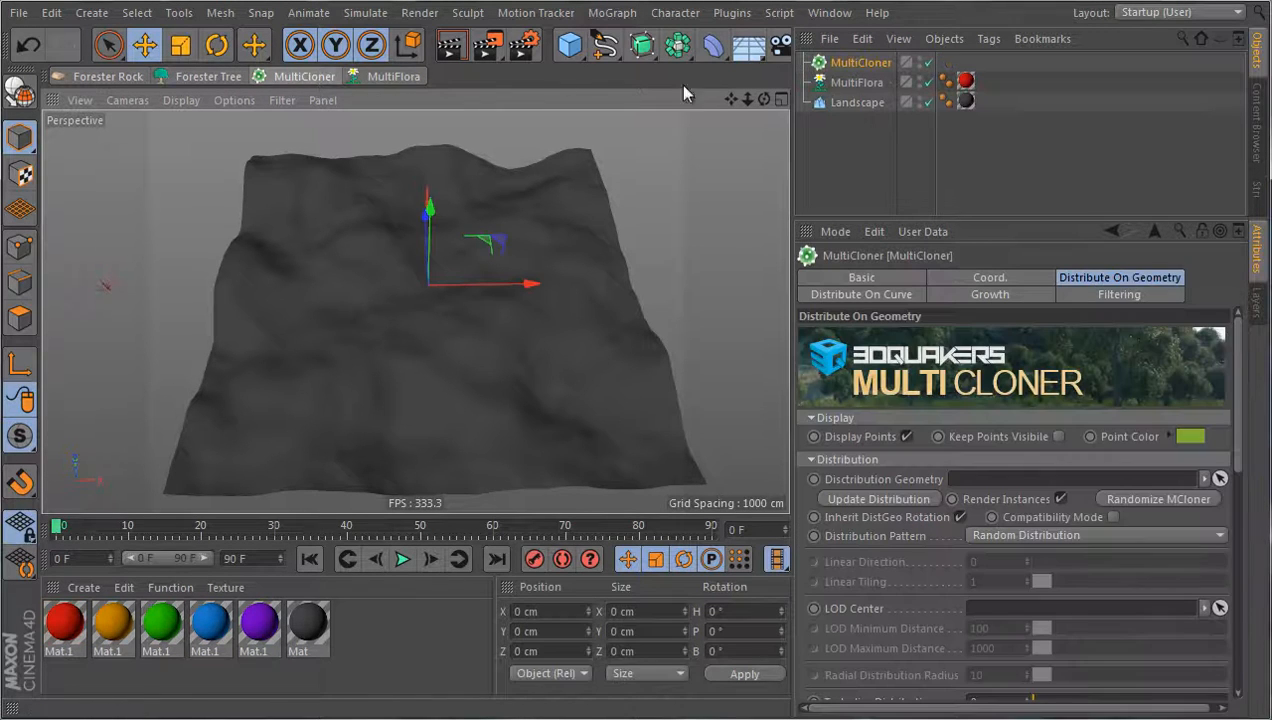
Nest the MultiFlora grass under the MultiCloner and assign the Landscape as the cloner's distribution geometry.
left_click(857, 85)
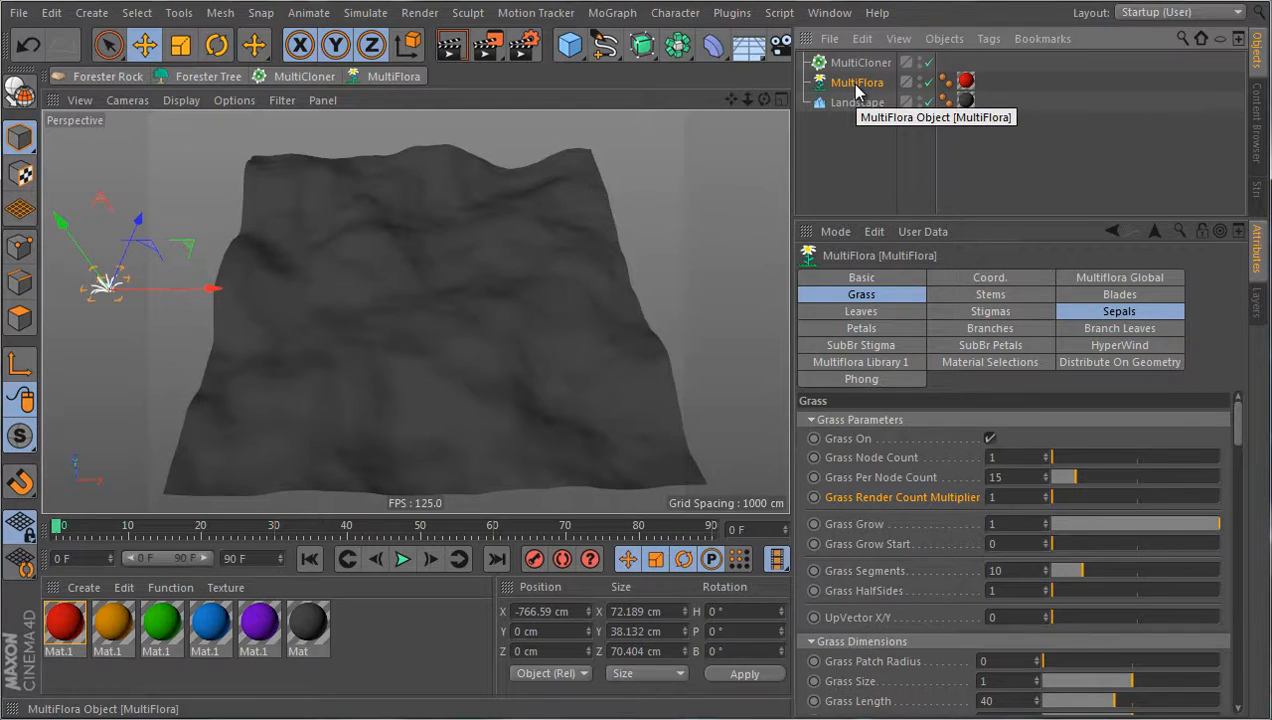
left_click_drag(857, 88, 873, 68)
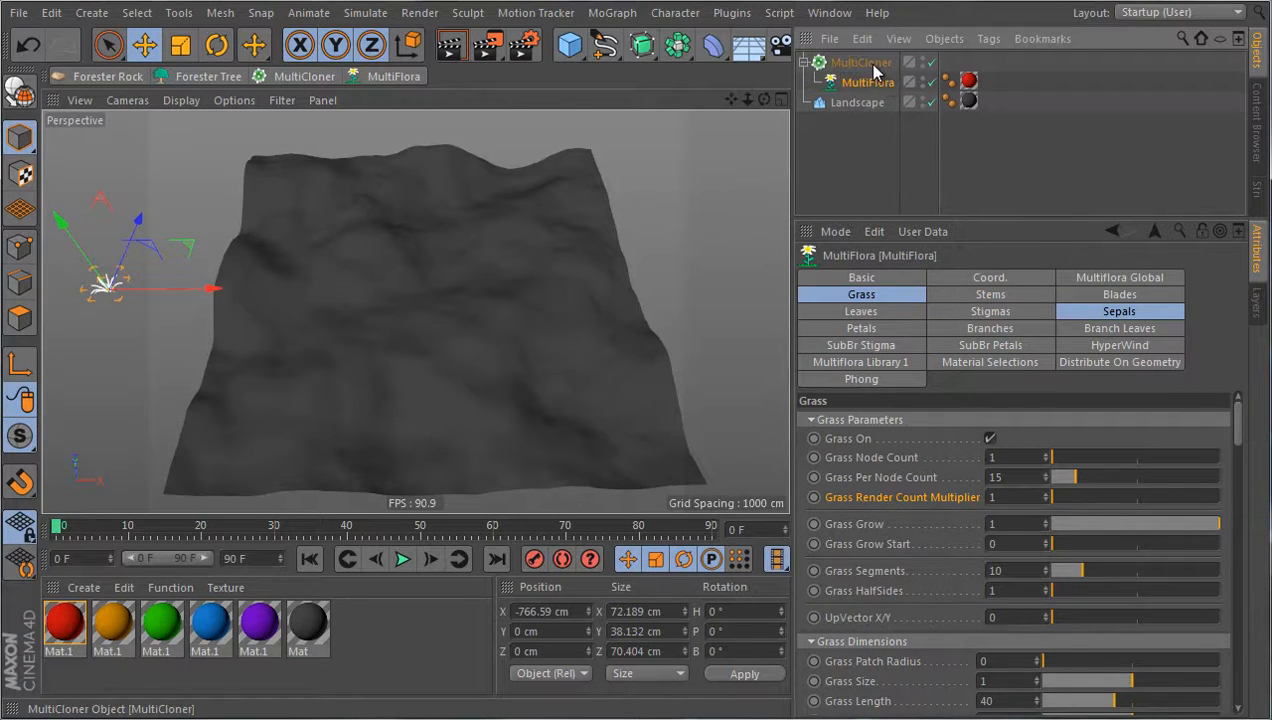
left_click(868, 63)
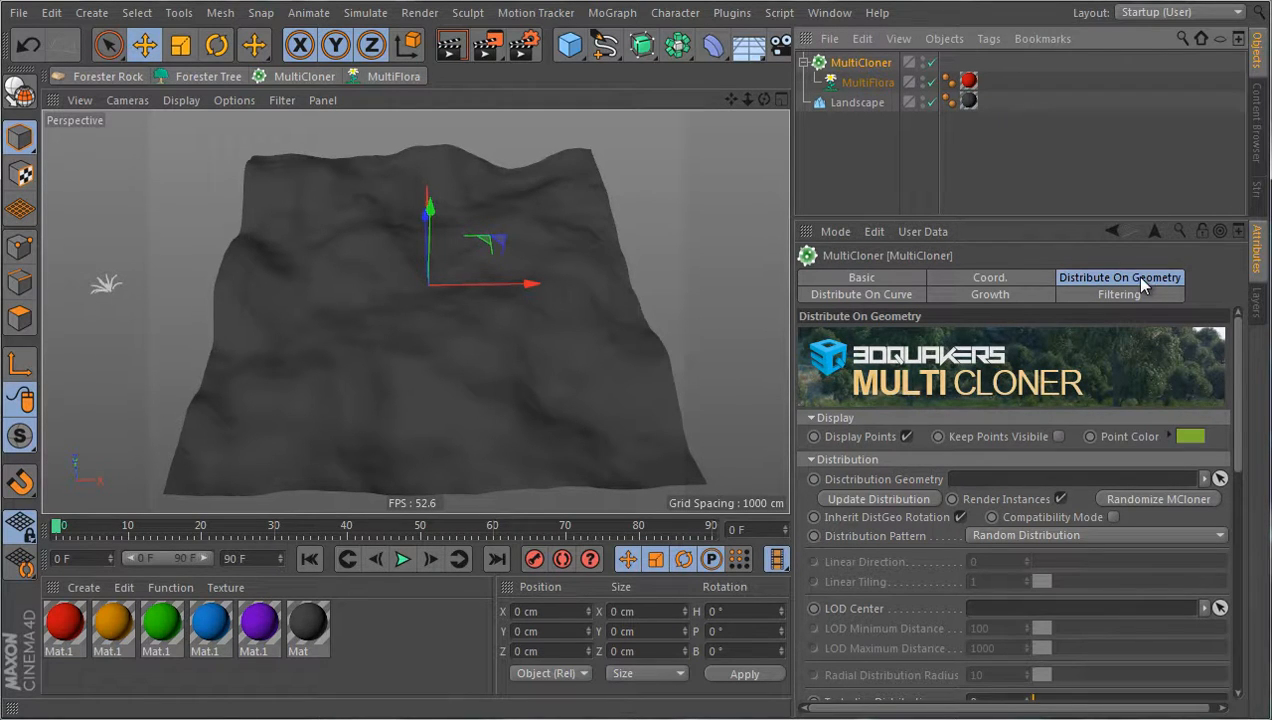
left_click_drag(863, 102, 1012, 480)
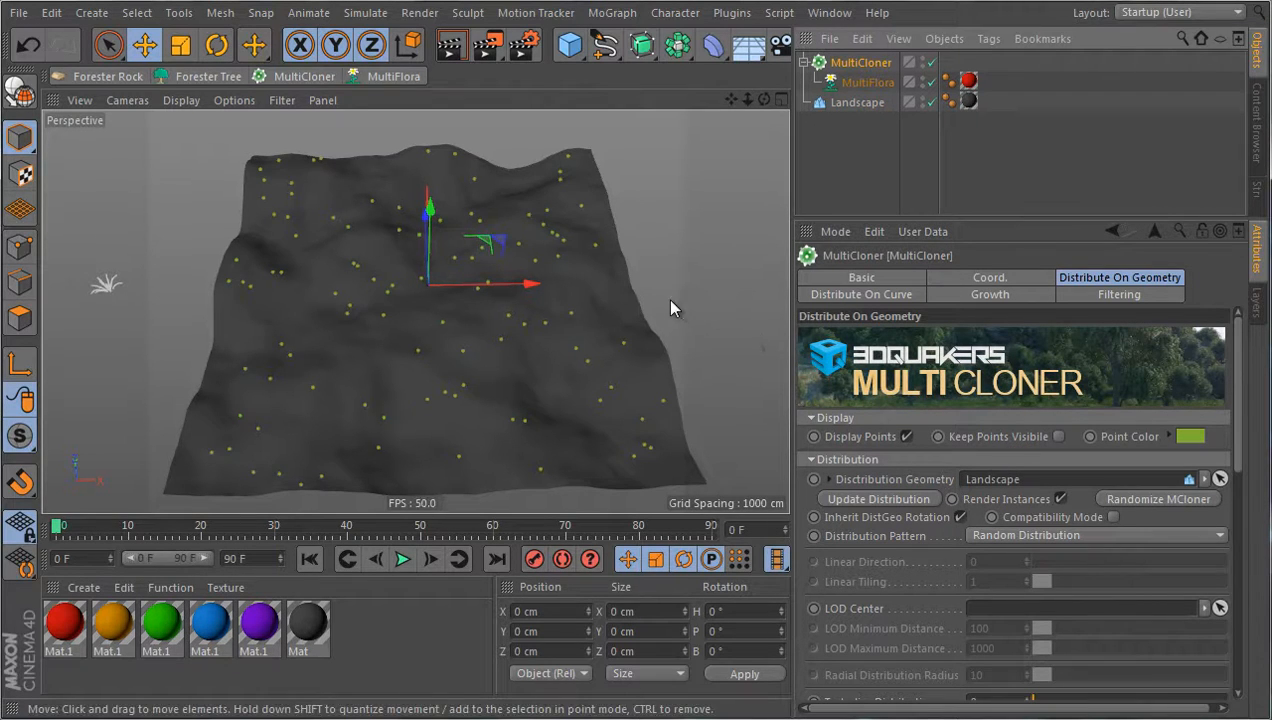
left_click_drag(670, 302, 648, 311, "alt")
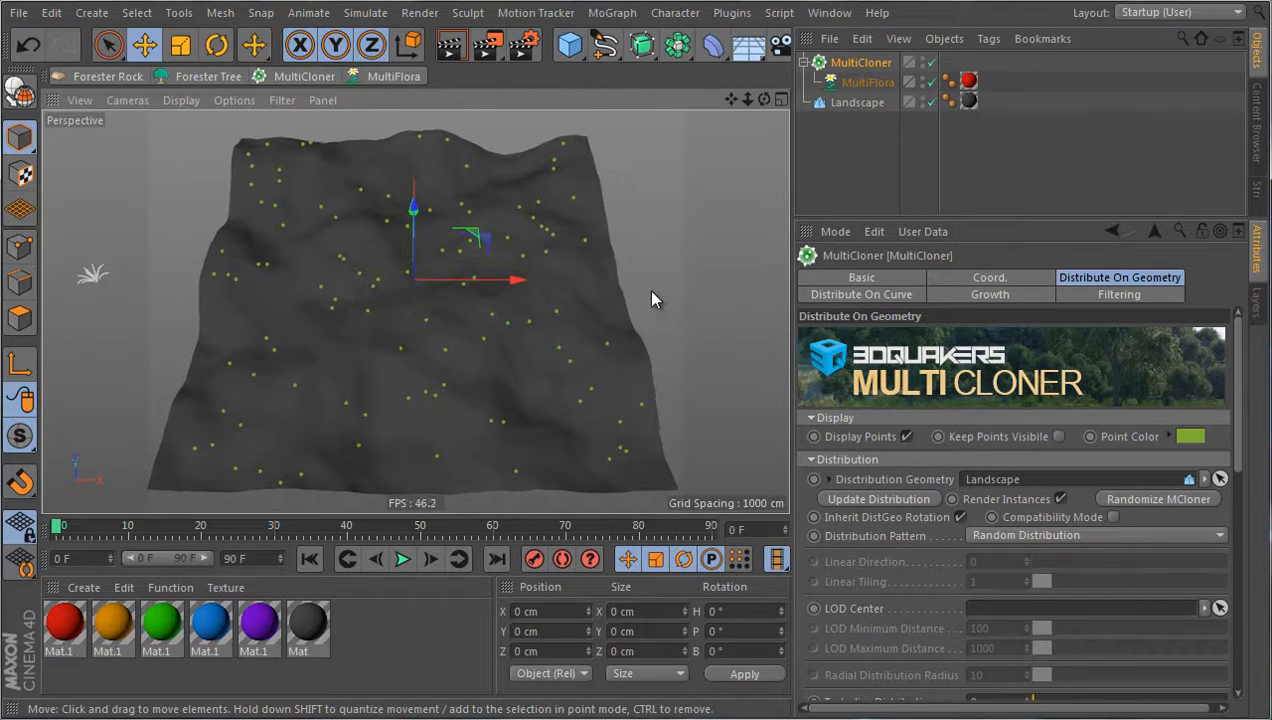
left_click_drag(675, 405, 707, 313, "alt")
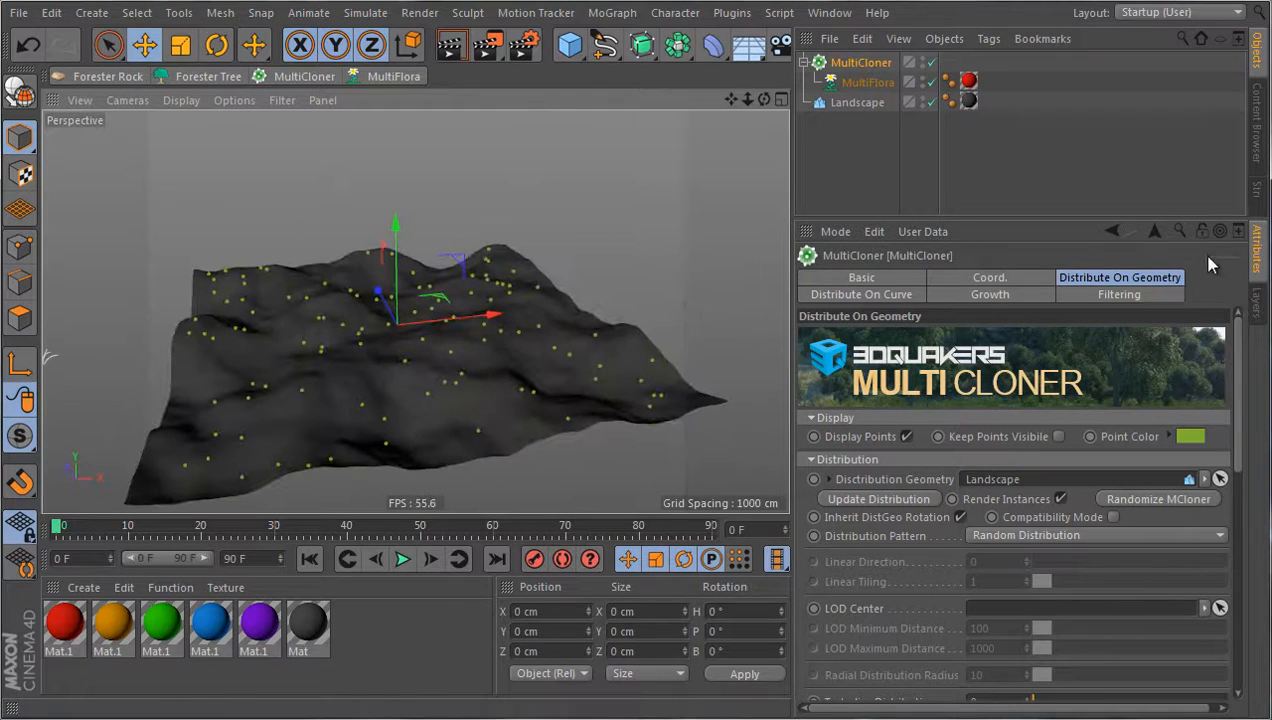
Deselect the MultiCloner while keeping its settings displayed, and enable Keep Points Visible.
left_click(621, 194)
left_click_drag(621, 194, 557, 165, "alt")
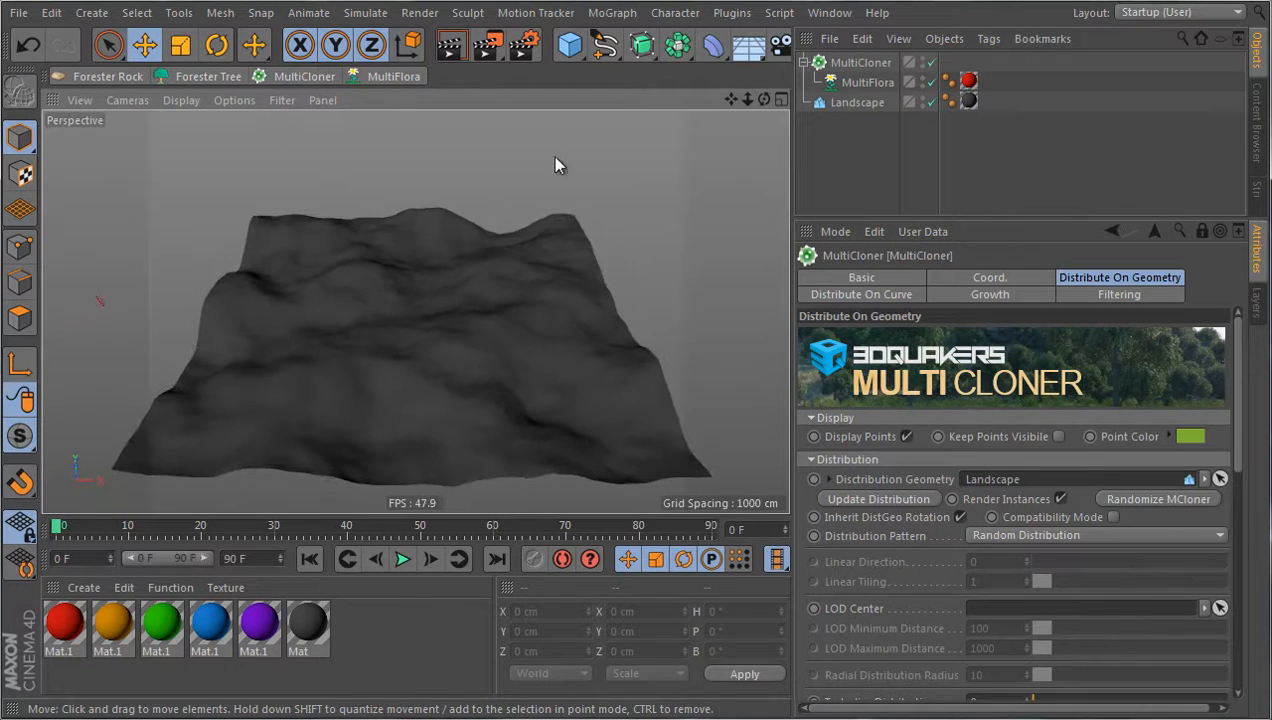
left_click(486, 52)
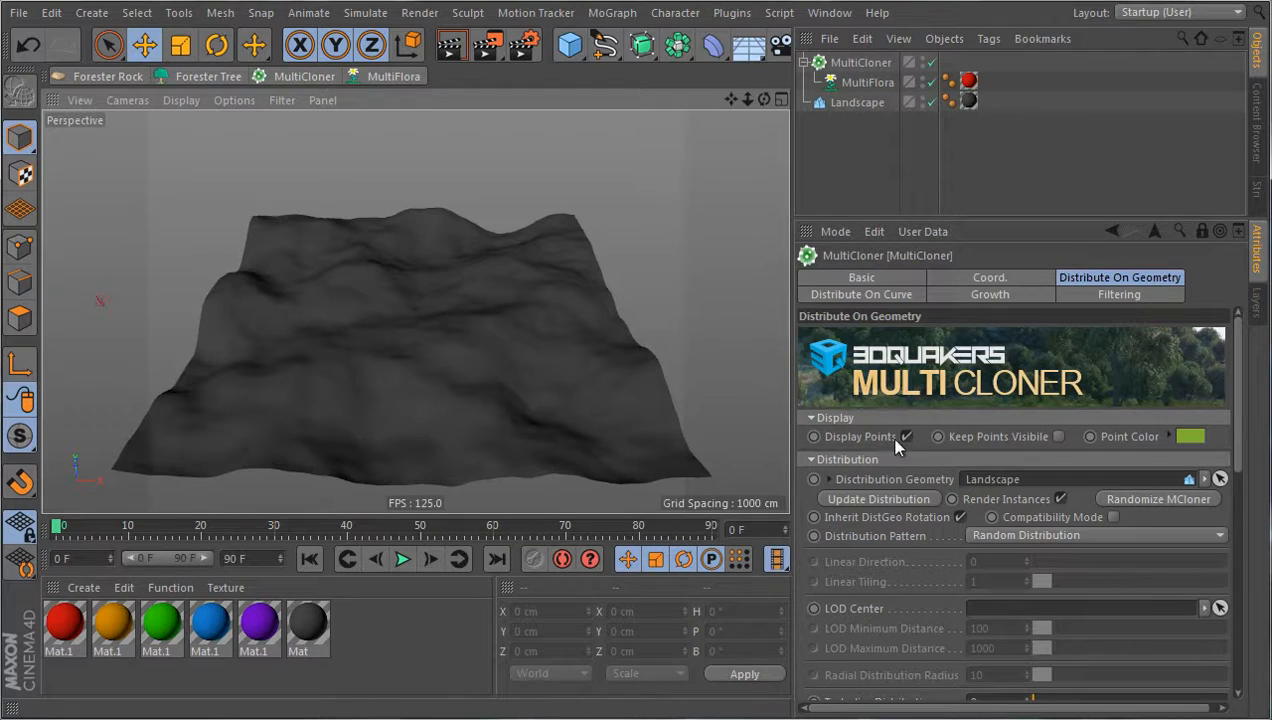
left_click(1057, 436)
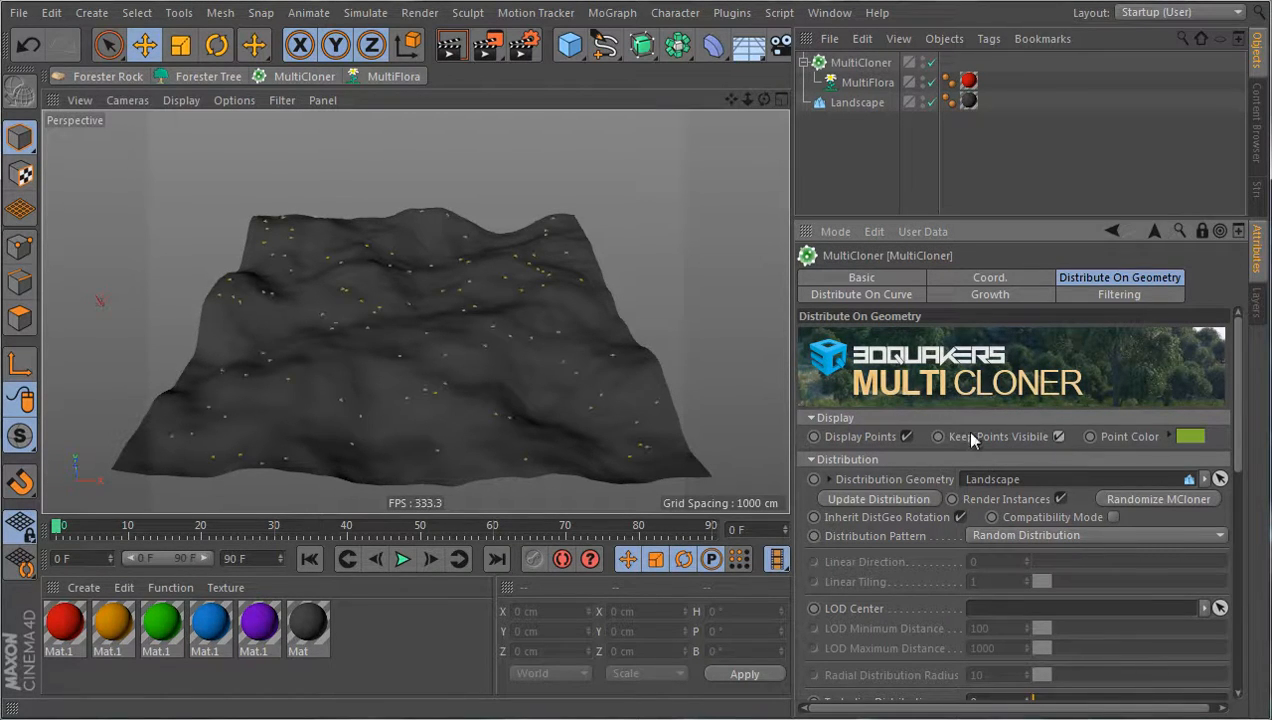
left_click_drag(632, 355, 628, 360, "alt")
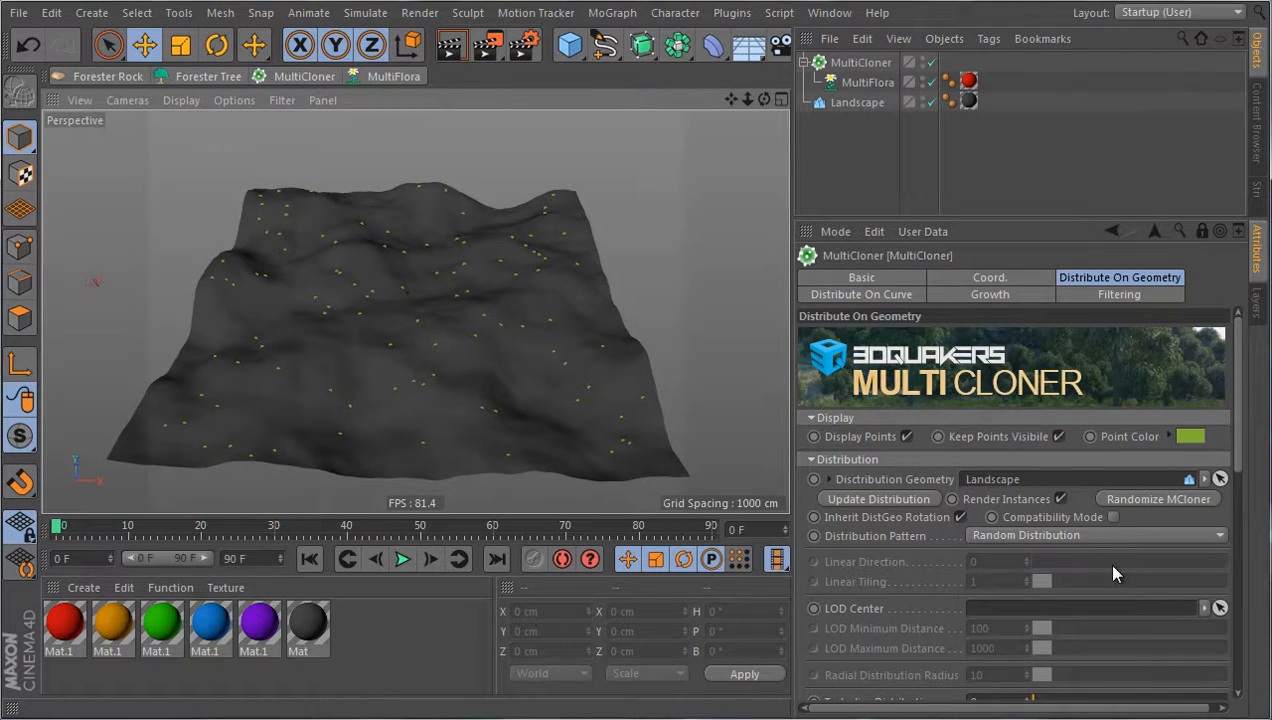
Change the MultiCloner's point color to a bright orange with hue 29° and 100% saturation.
left_click(1184, 437)
left_click(1156, 356)
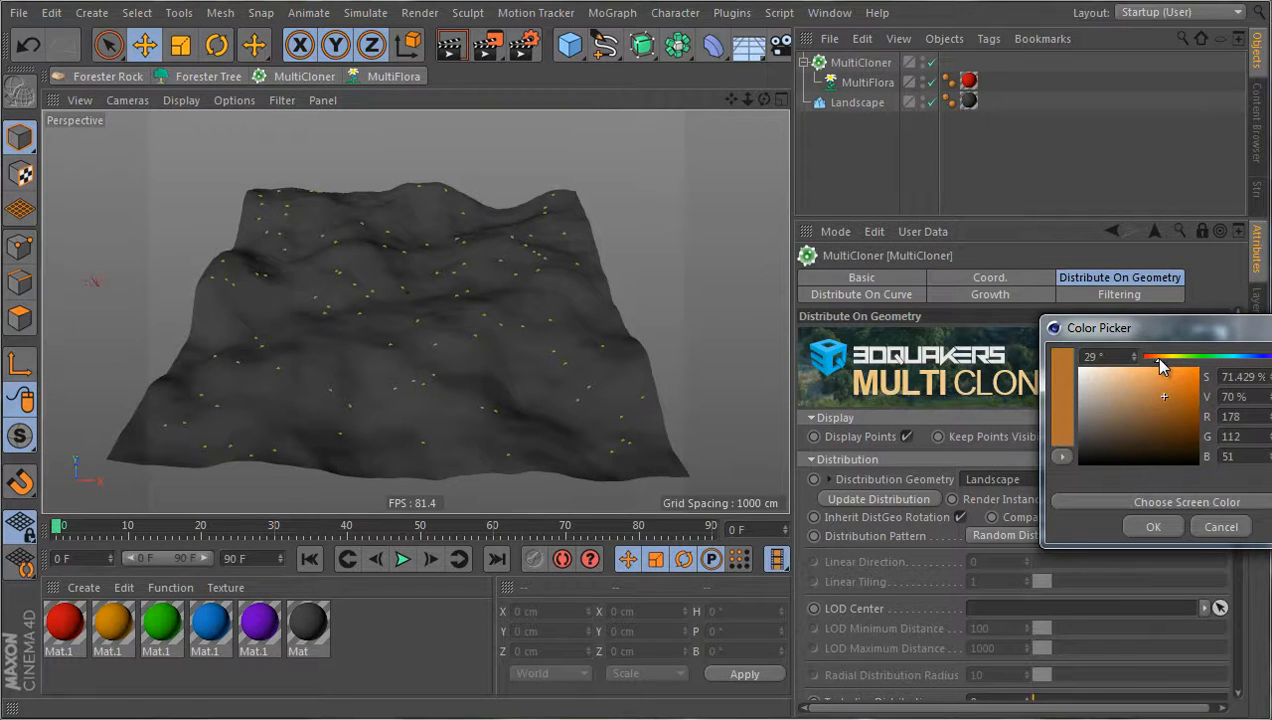
left_click_drag(1174, 403, 1208, 398)
left_click(1168, 531)
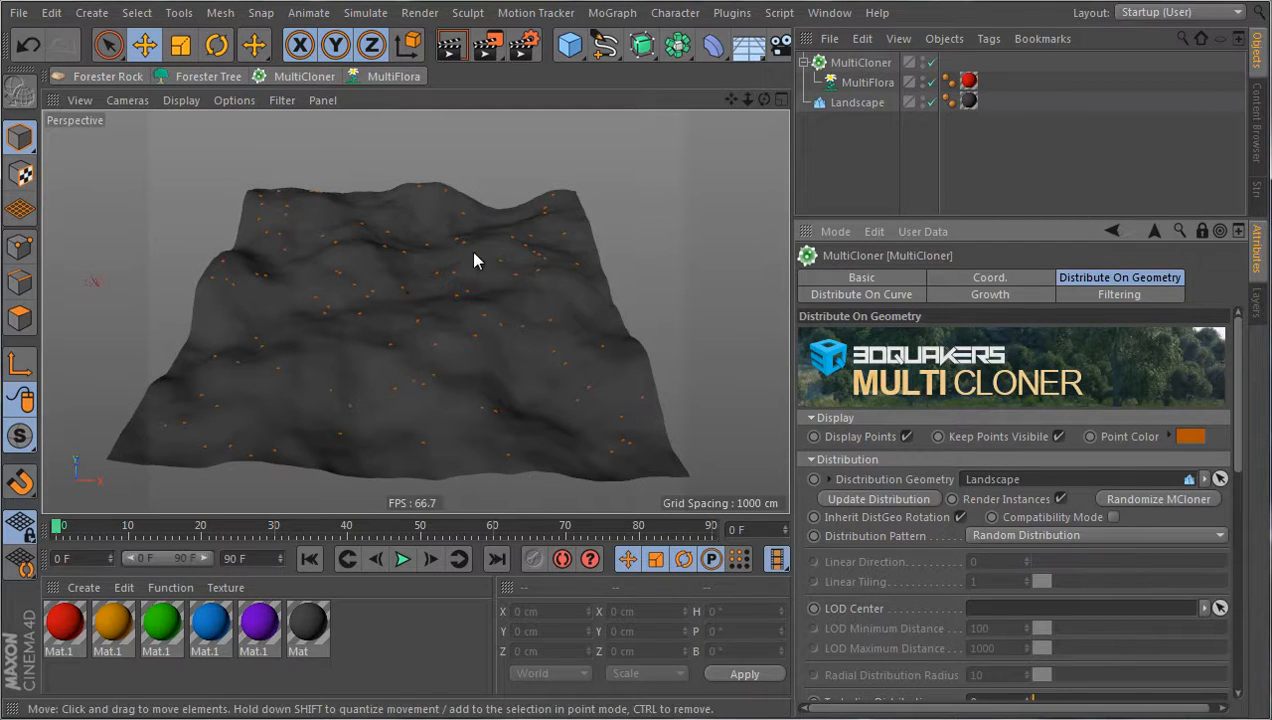
left_click(1191, 438)
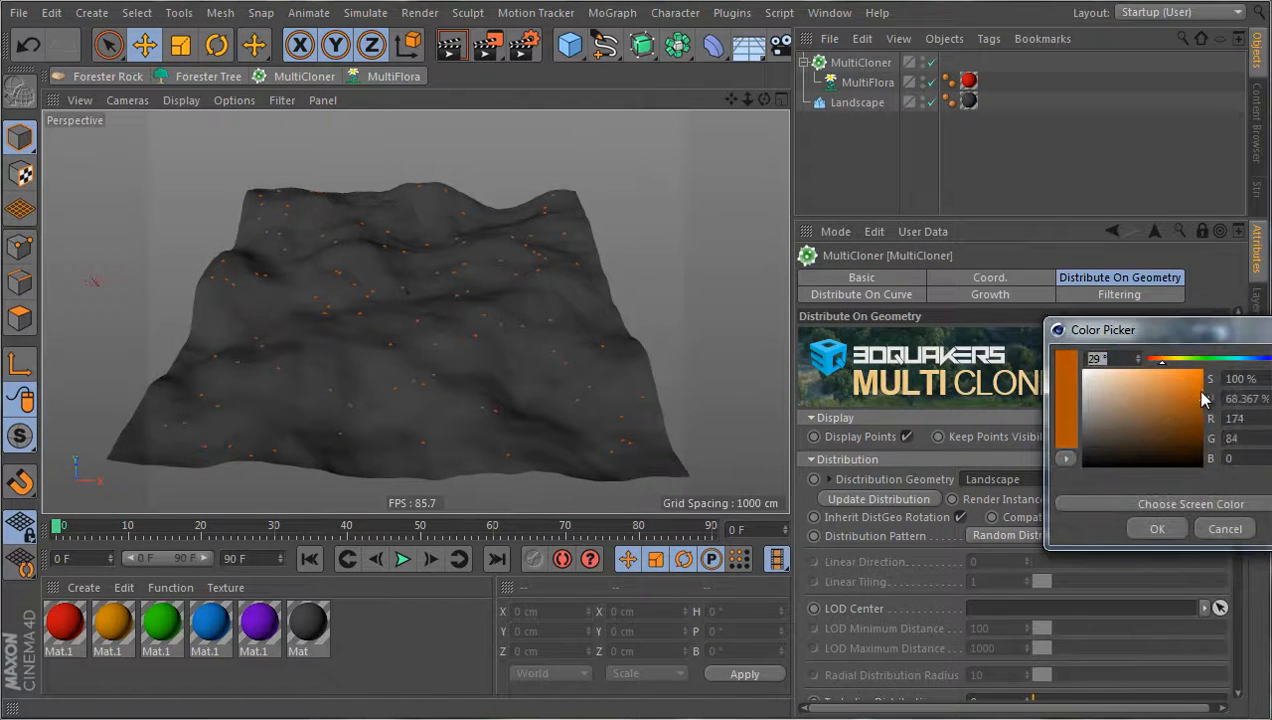
left_click(1160, 529)
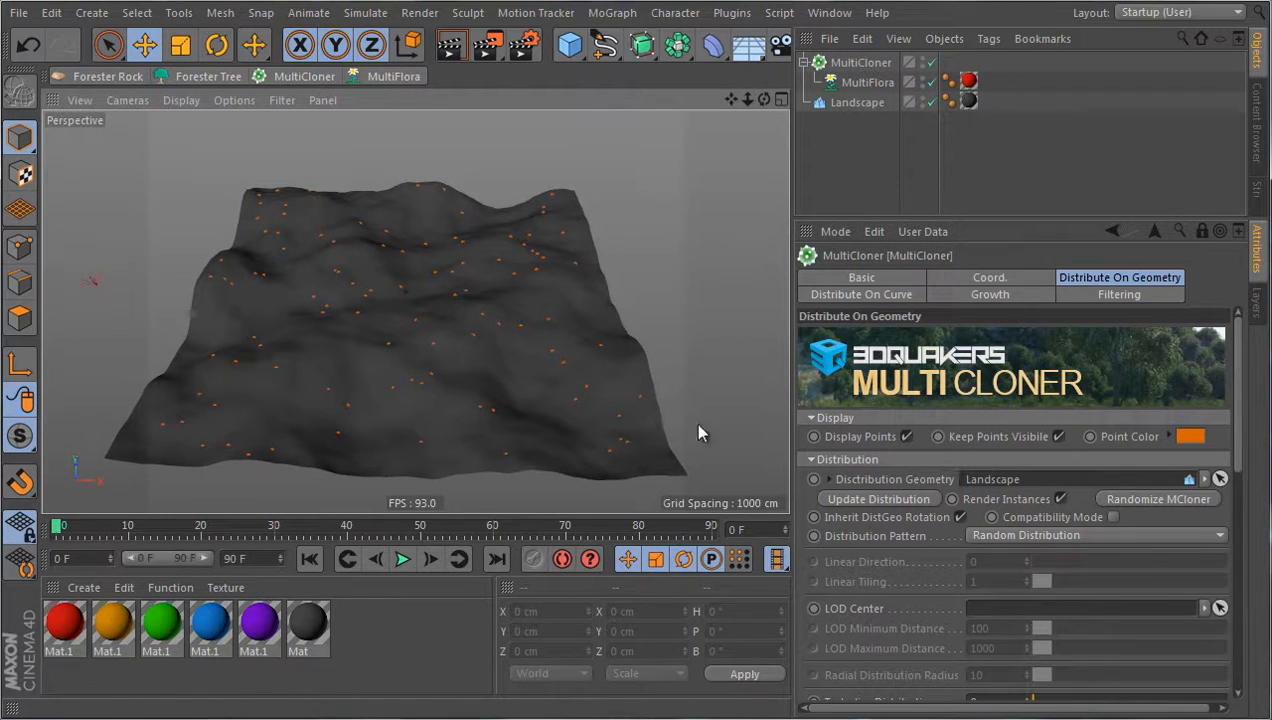
Disable Display Points so the MultiCloner shows the actual grass clones on the terrain.
left_click(906, 437)
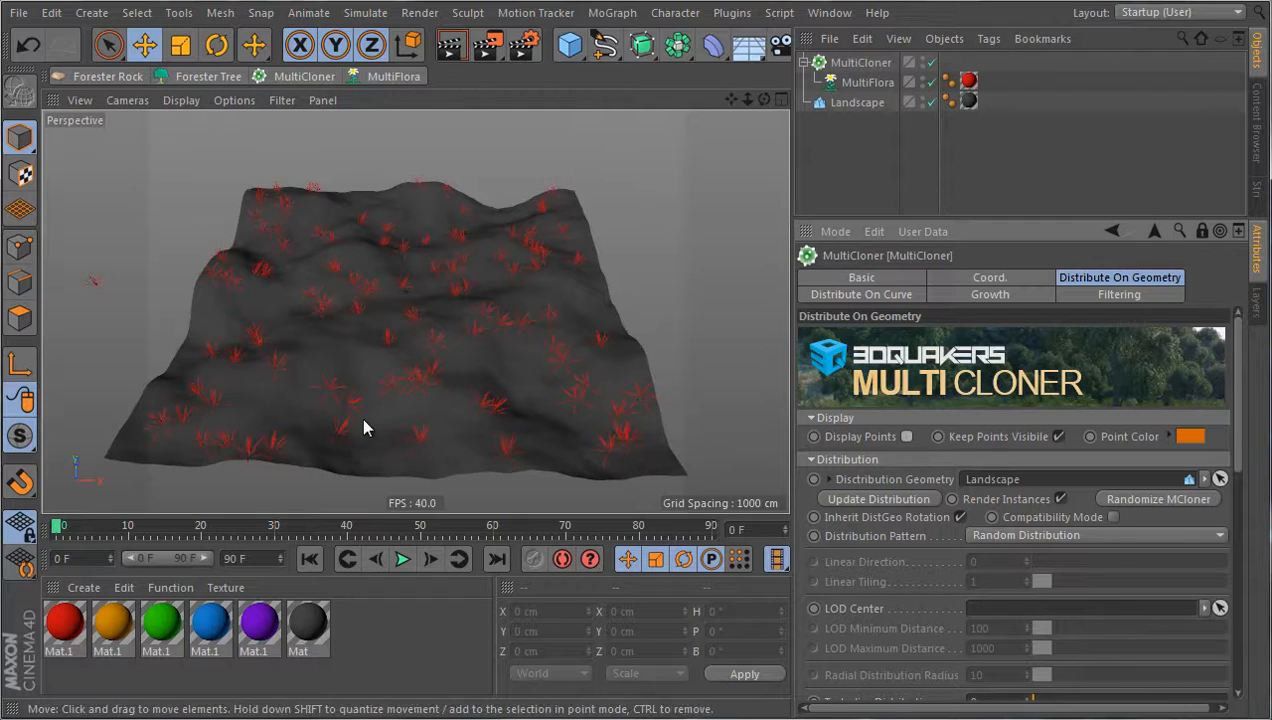
left_click_drag(366, 411, 366, 331, "alt")
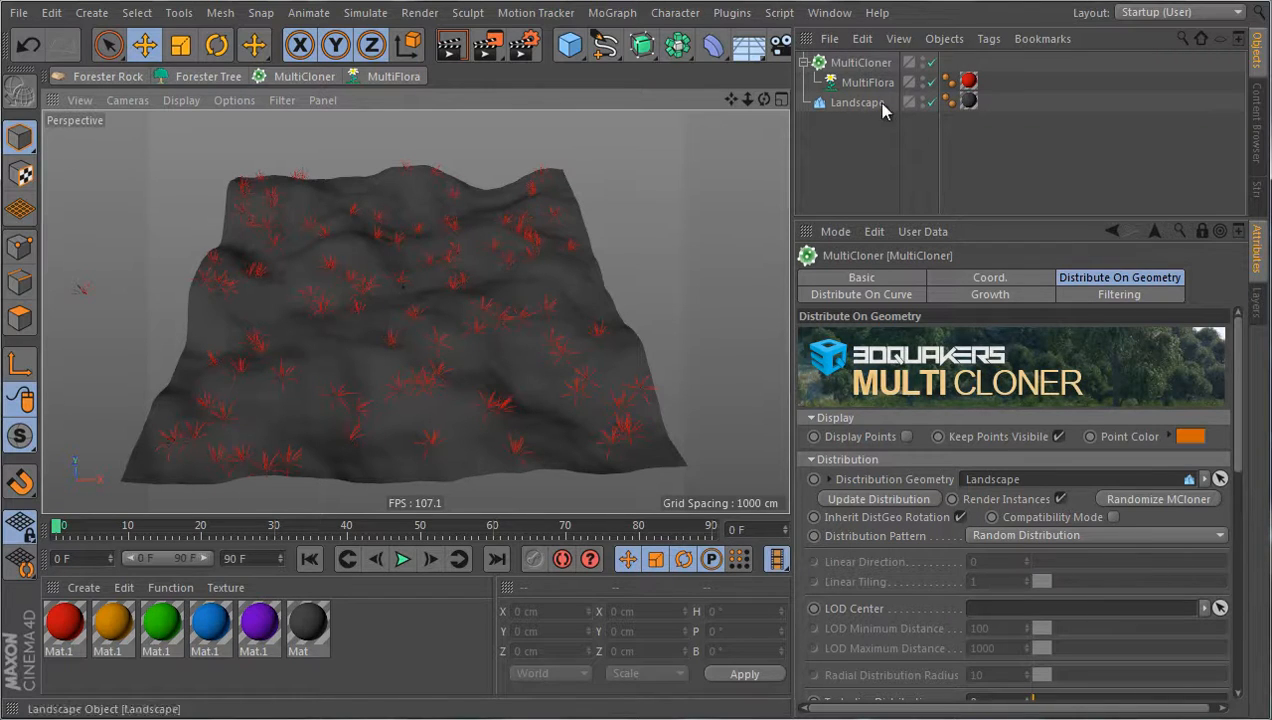
Convert the MultiCloner to editable objects and inspect the resulting grass instances and their object properties.
left_click(862, 63)
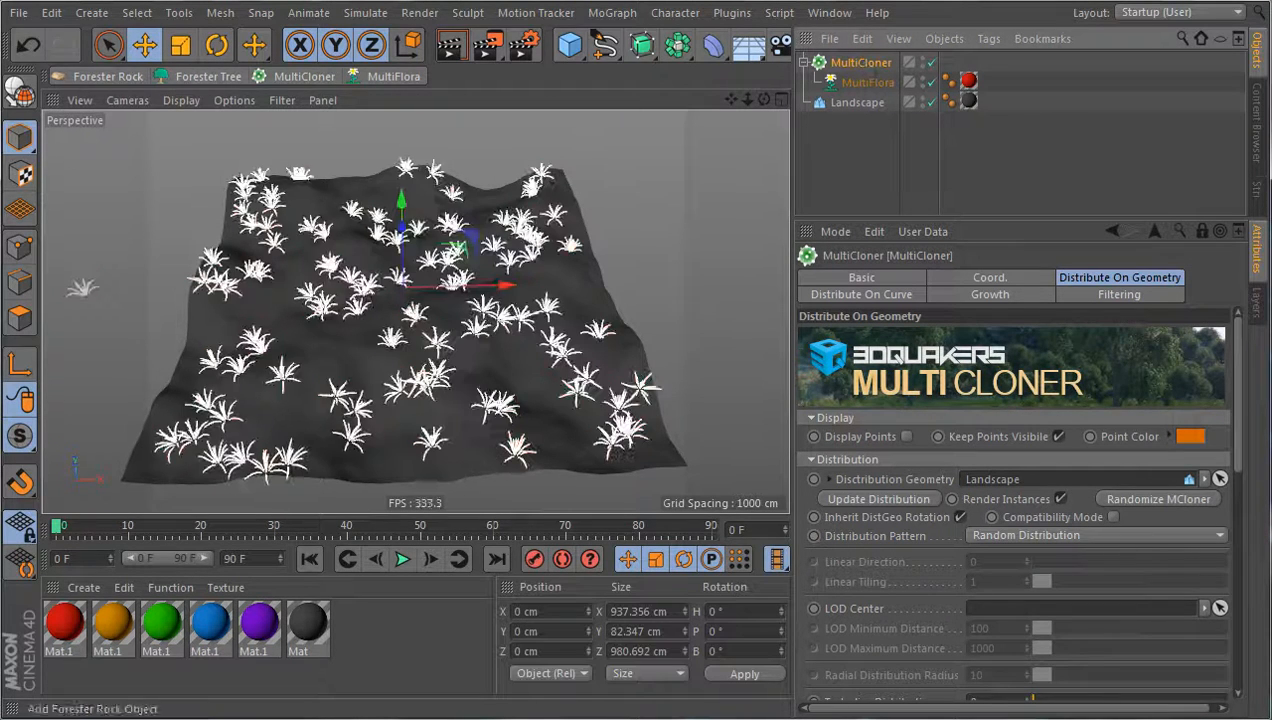
left_click(18, 90)
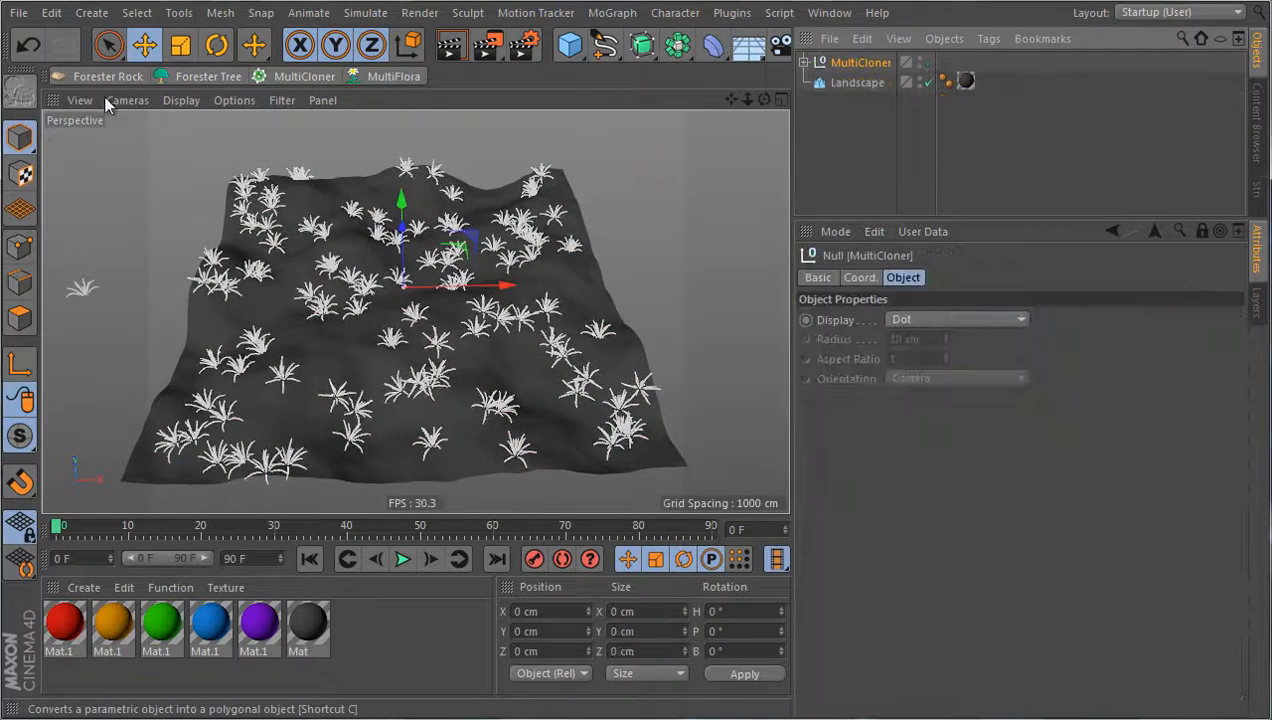
left_click(805, 62)
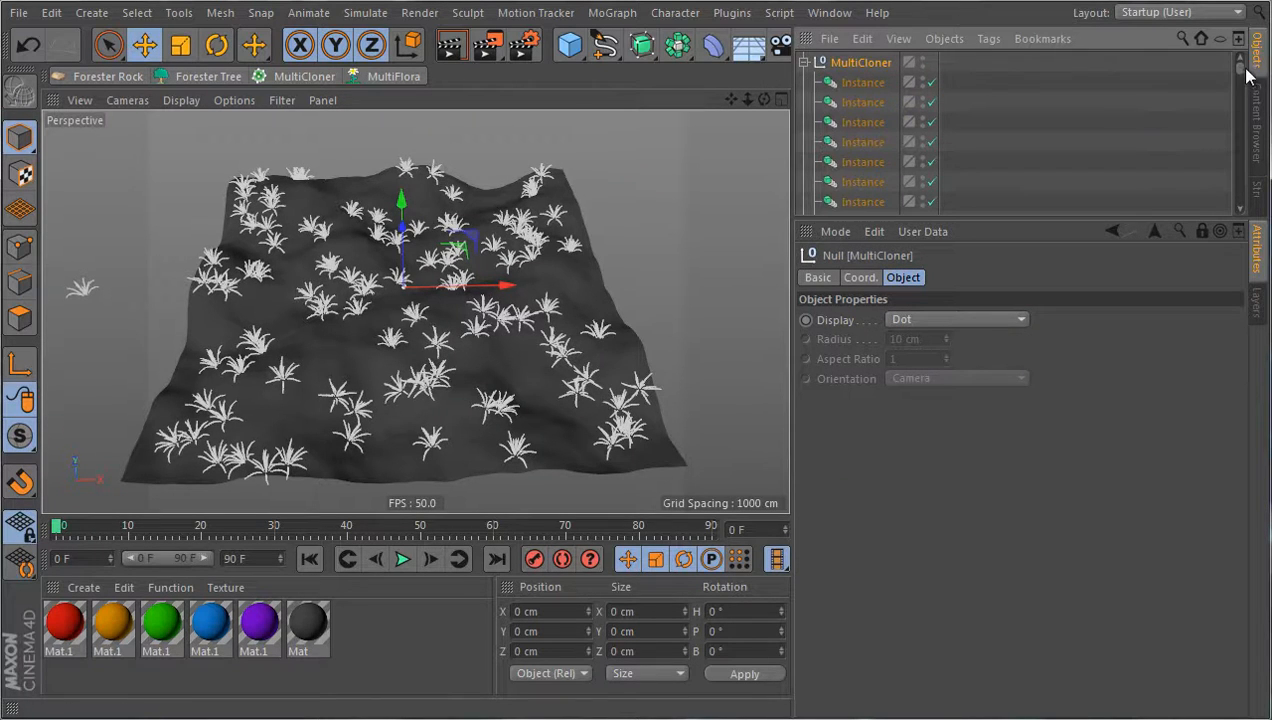
left_click_drag(1240, 78, 1245, 207)
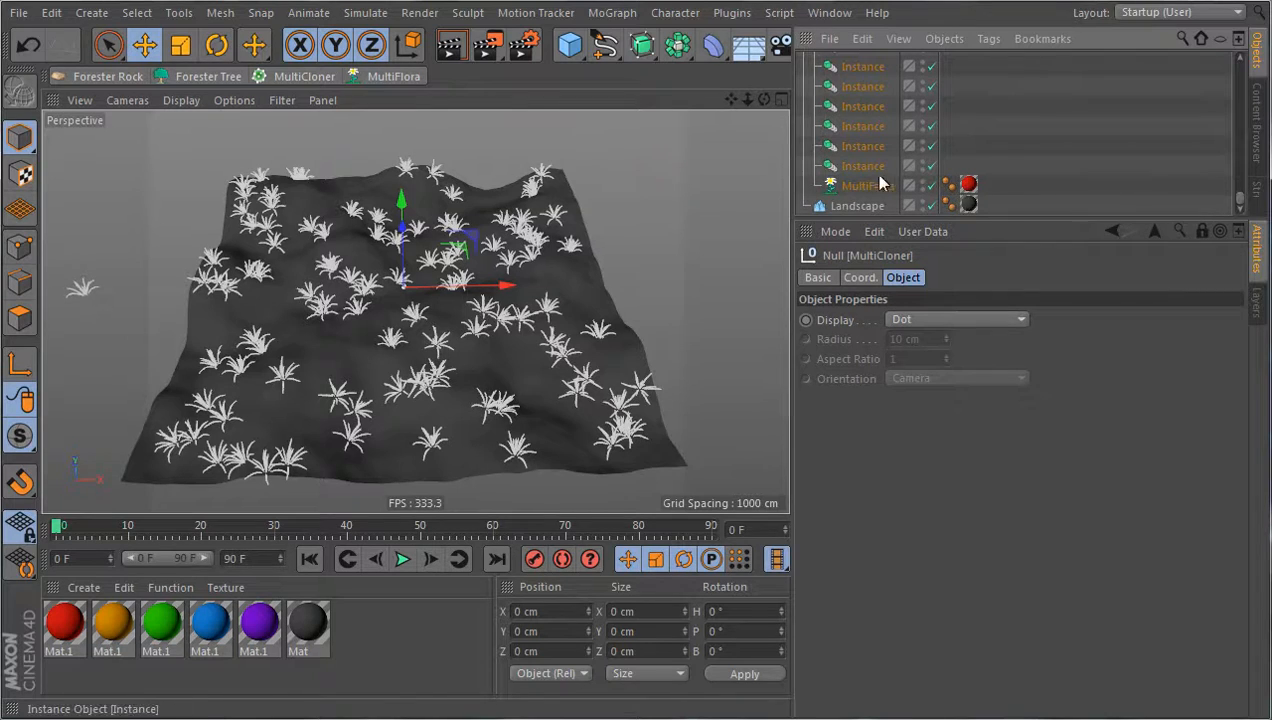
left_click(864, 166)
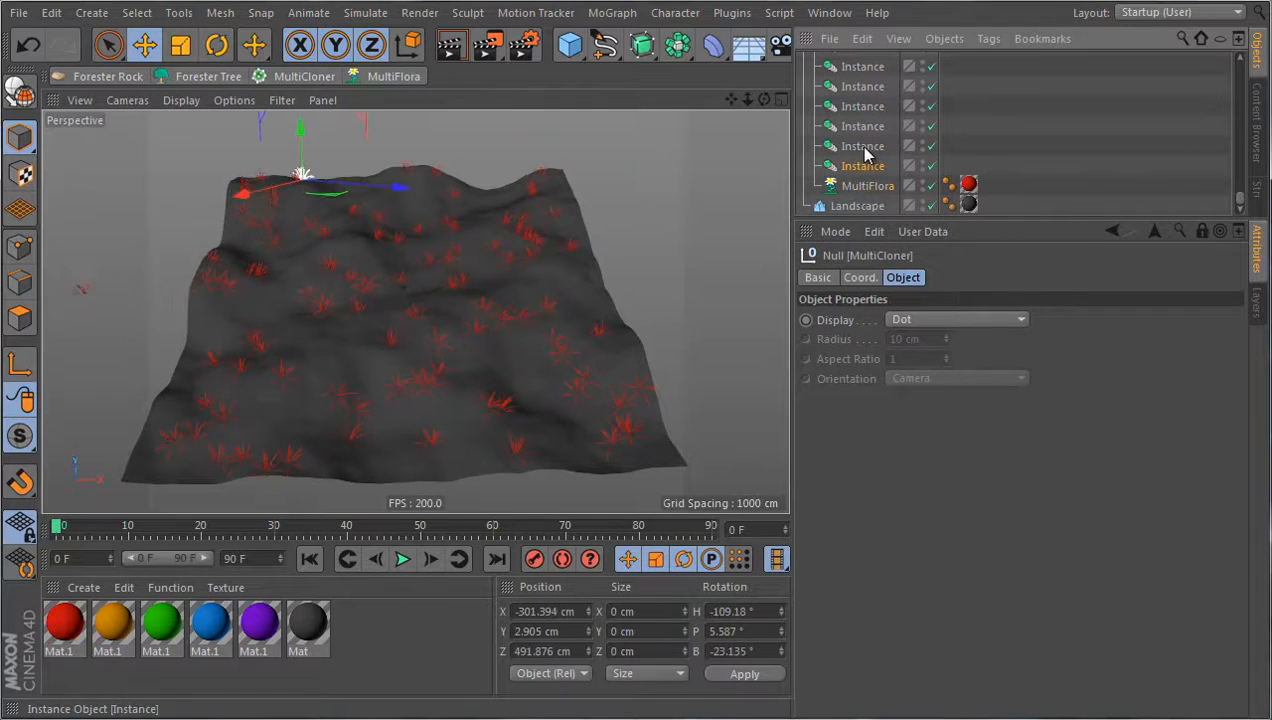
left_click(1203, 232)
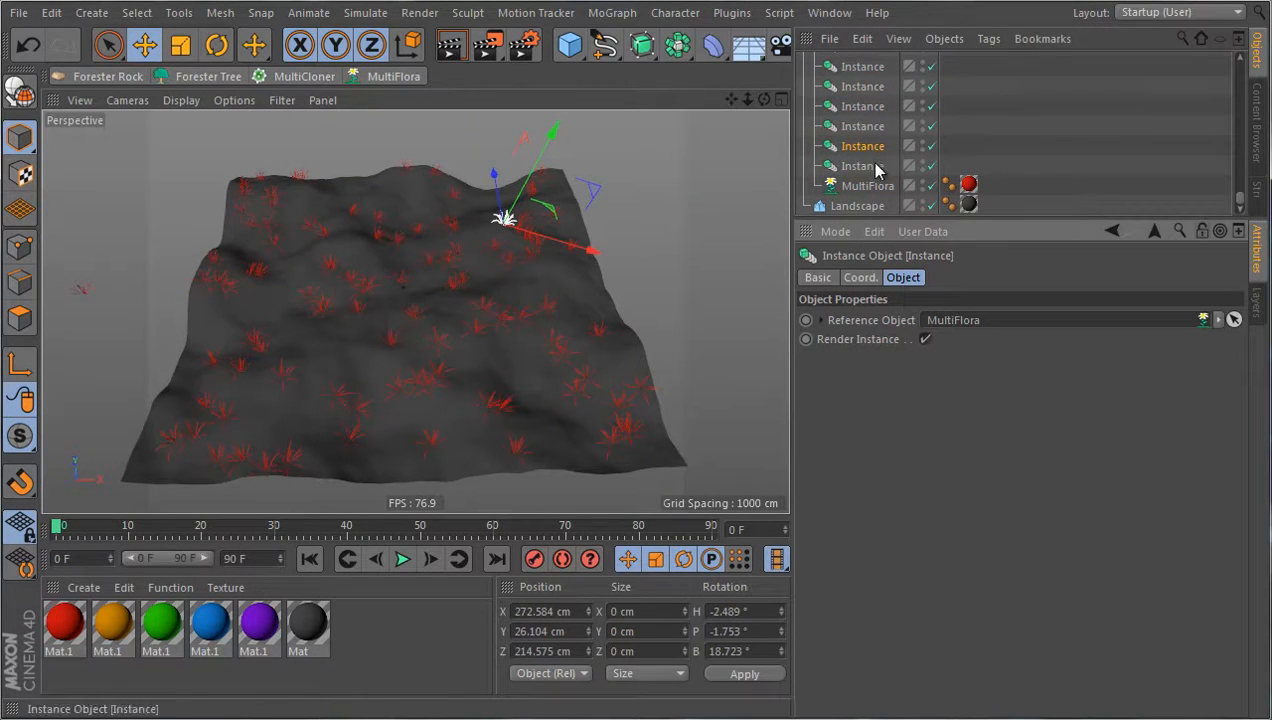
Undo the conversion of the MultiCloner to editable objects.
key("ctrl+z")
key("ctrl+z")
key("ctrl+z")
key("ctrl+z")
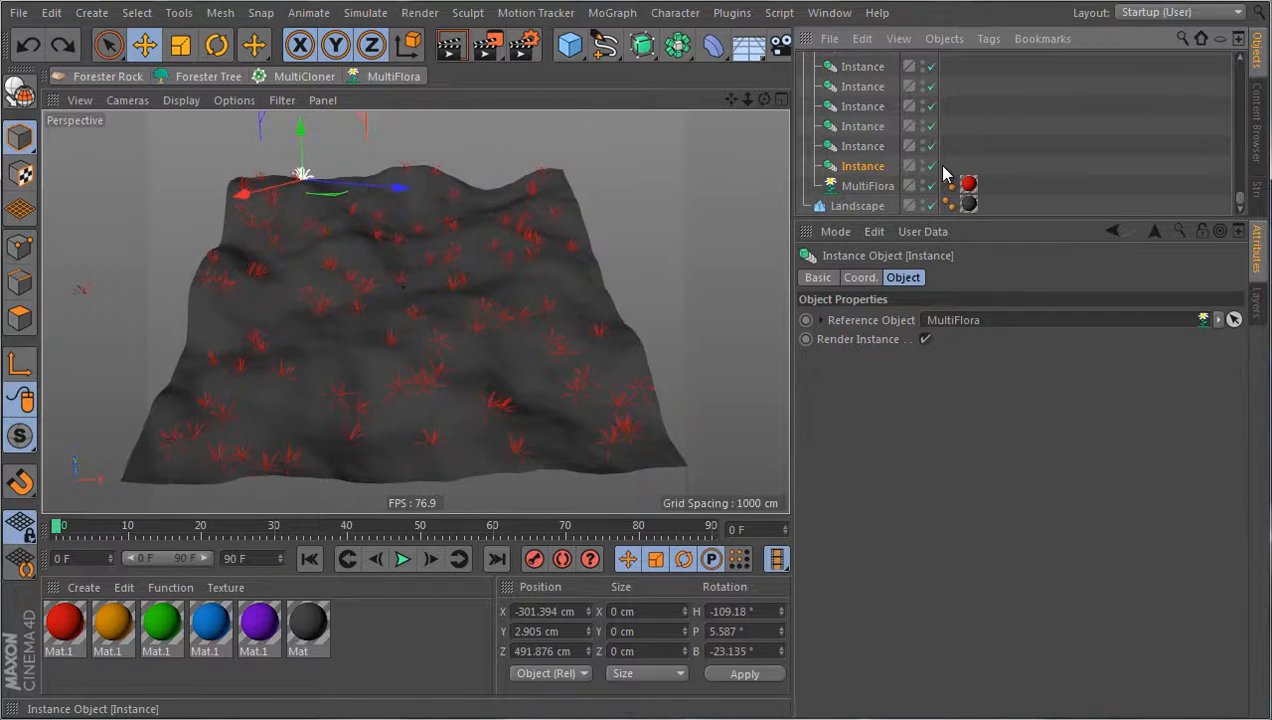
key("ctrl+z")
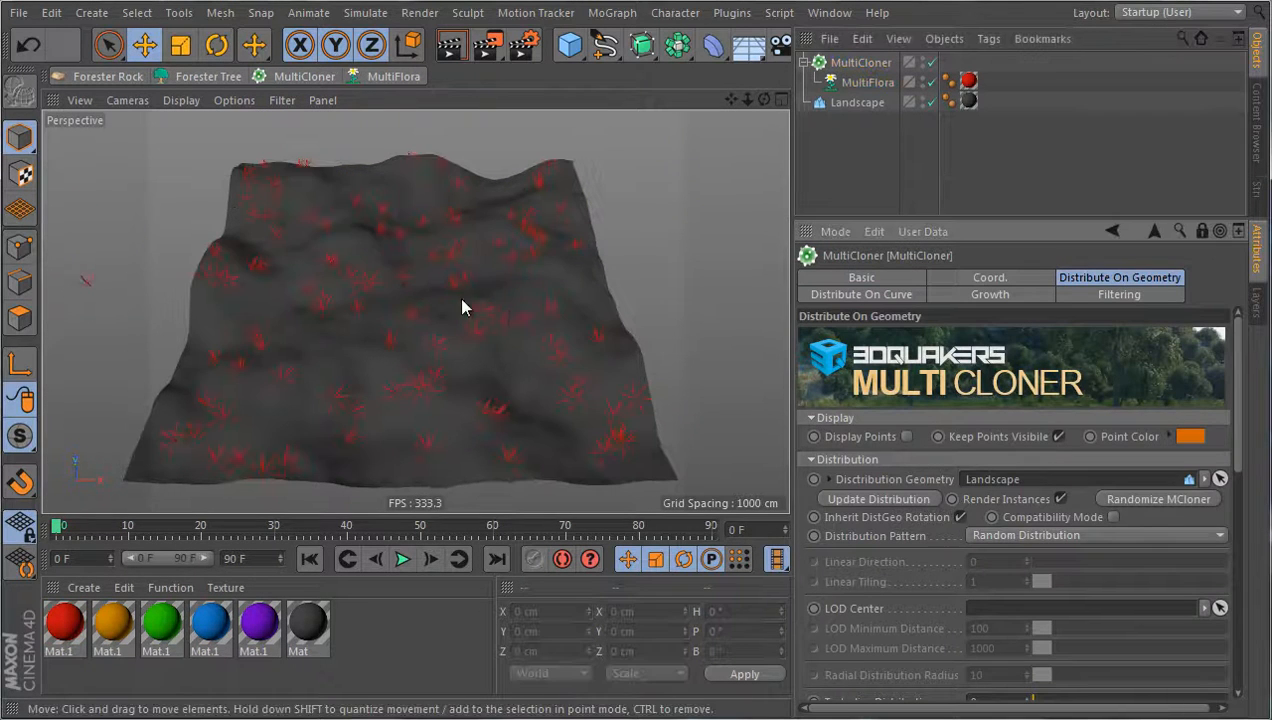
Set the MultiCloner's Clone Count to 1000 in the scatter parameters.
scroll(829, 567, "down", 3)
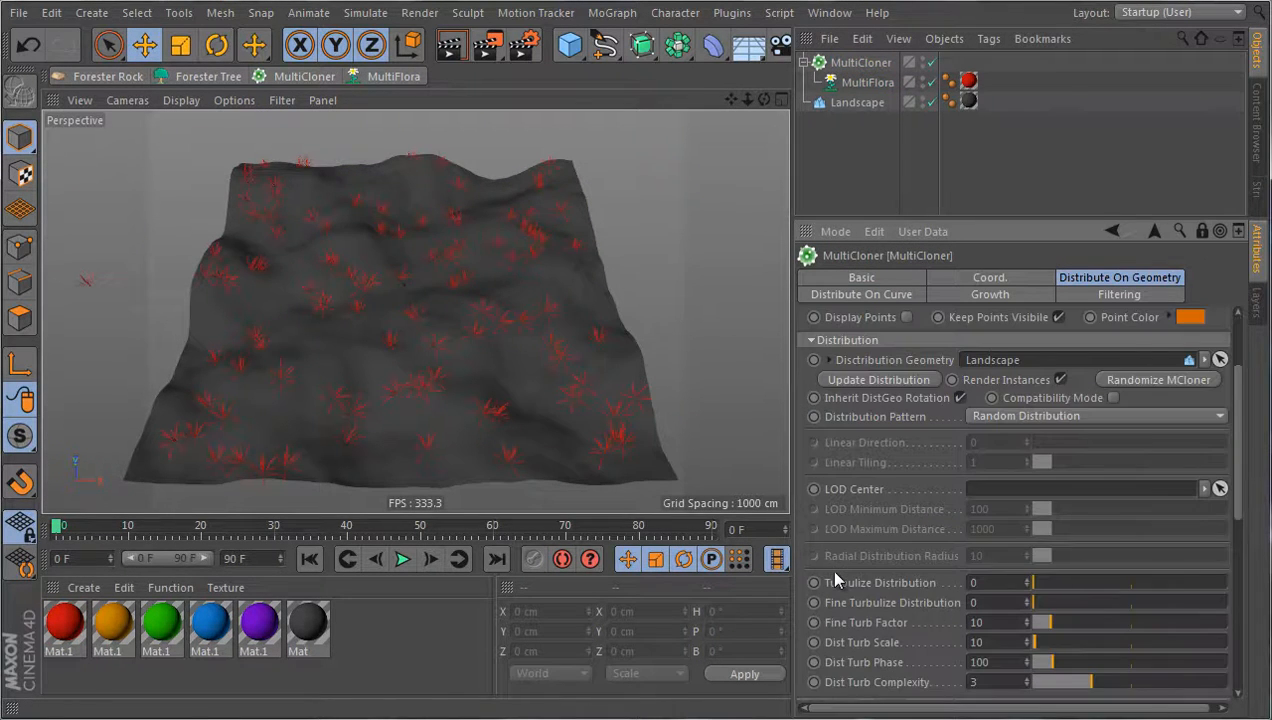
scroll(835, 574, "down", 3)
scroll(869, 632, "down", 3)
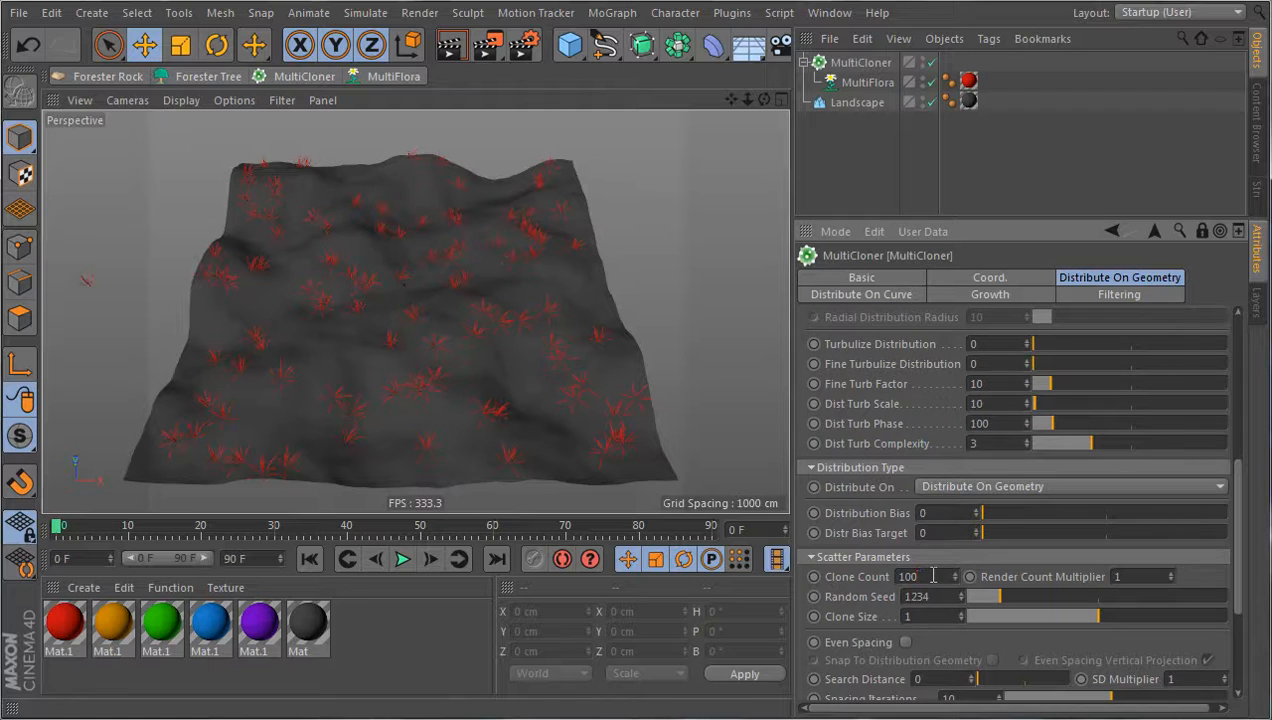
key("Return")
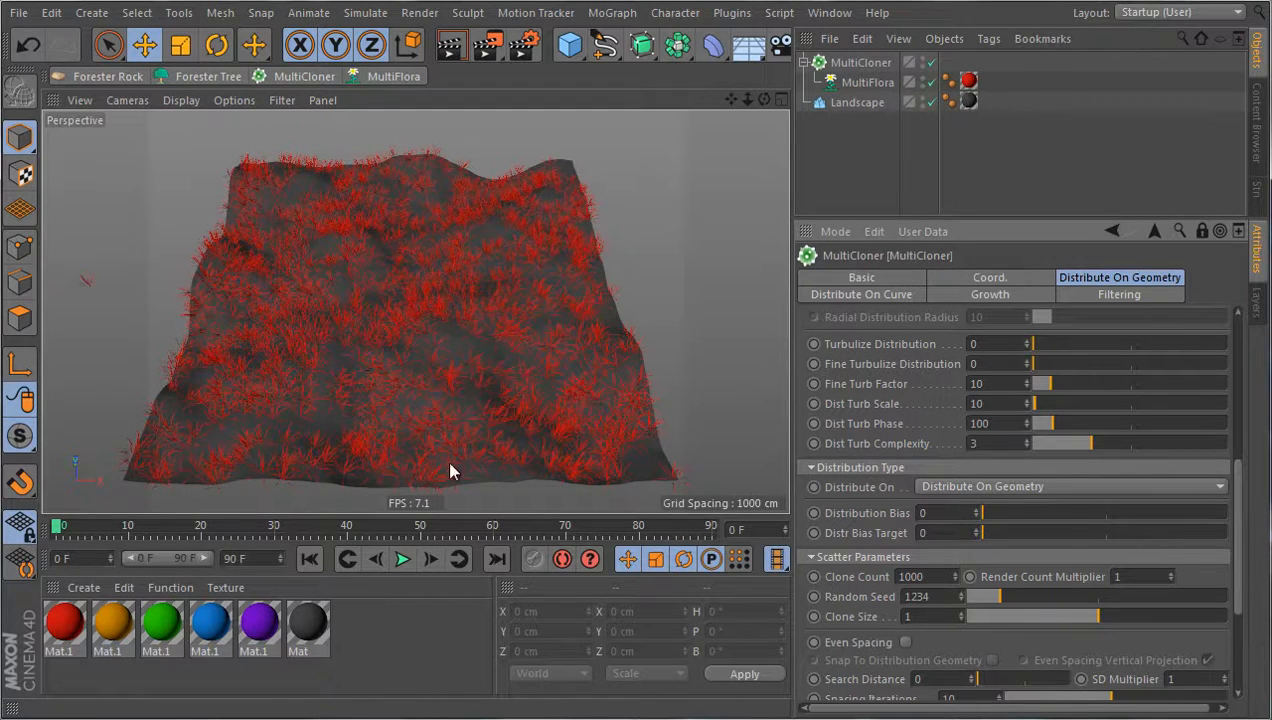
Duplicate the MultiFlora grass four times inside the MultiCloner.
left_click(868, 86)
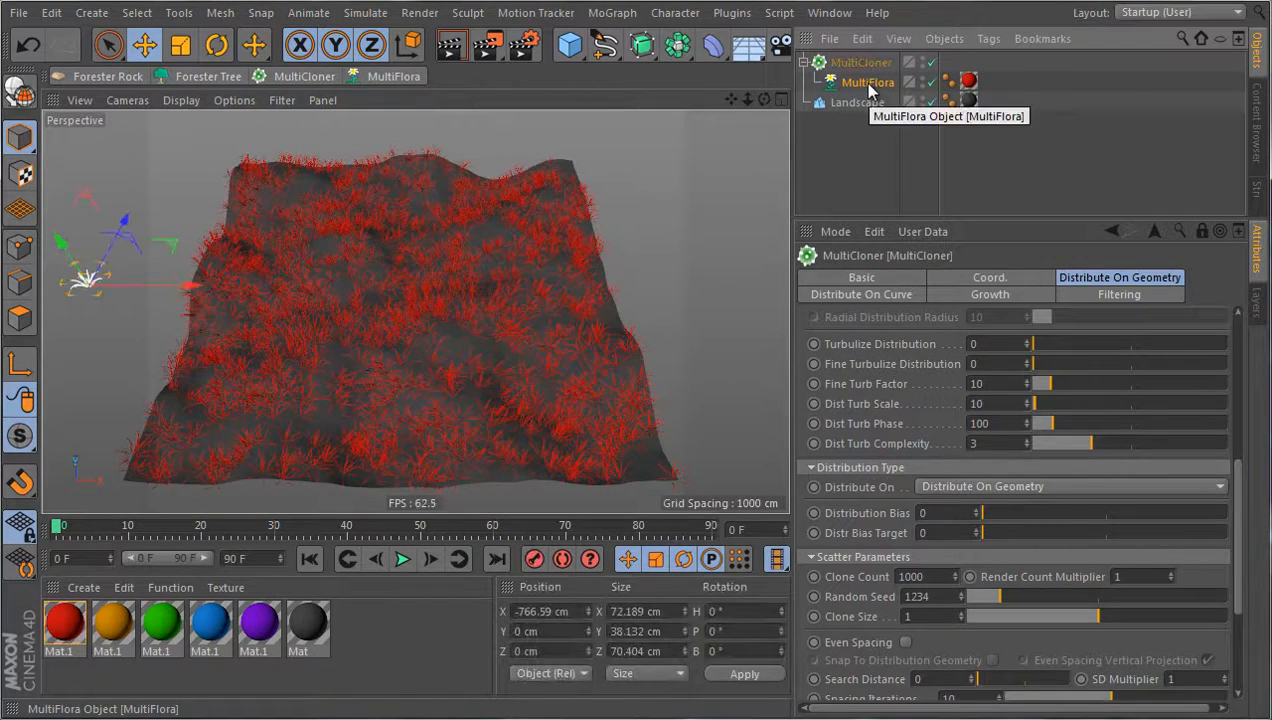
left_click_drag(869, 84, 858, 76, "ctrl")
Apply the orange, green, blue and purple materials to MultiFlora.1 through MultiFlora.4 respectively, and update the MultiCloner's distribution.
left_click(110, 630)
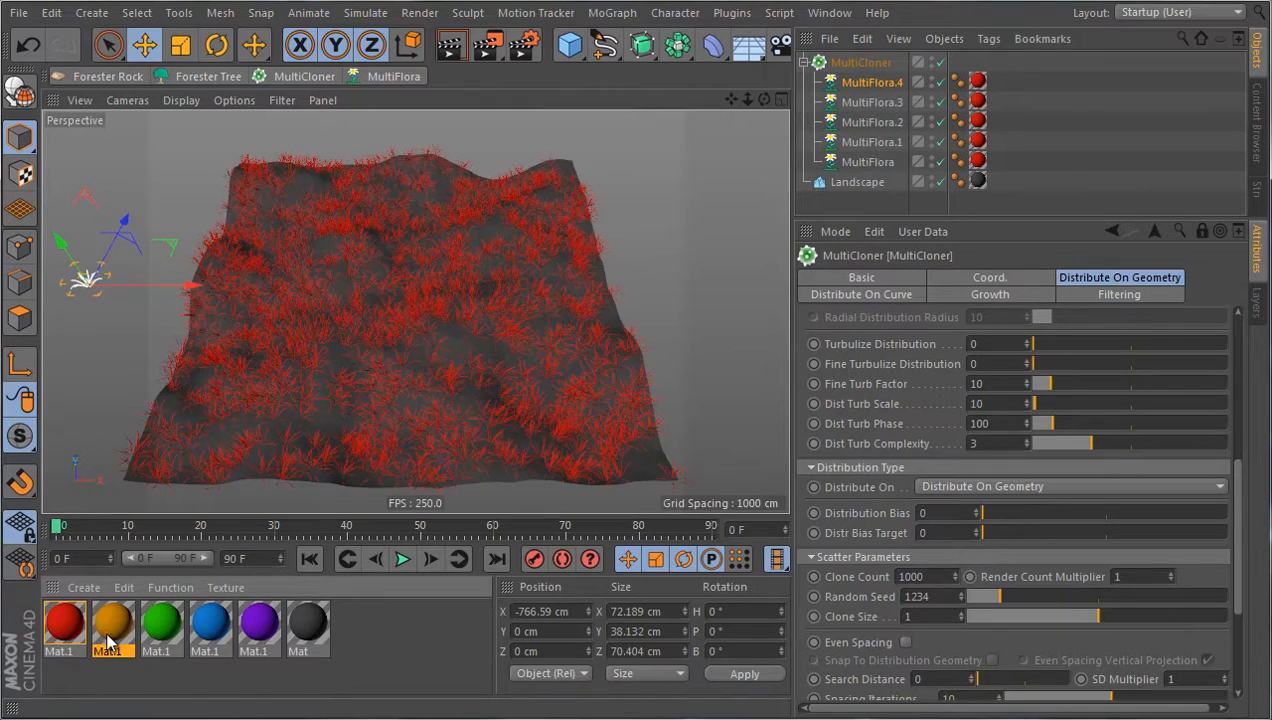
left_click_drag(110, 638, 978, 148)
left_click_drag(160, 632, 977, 121)
left_click_drag(213, 636, 977, 101)
left_click_drag(271, 620, 978, 84)
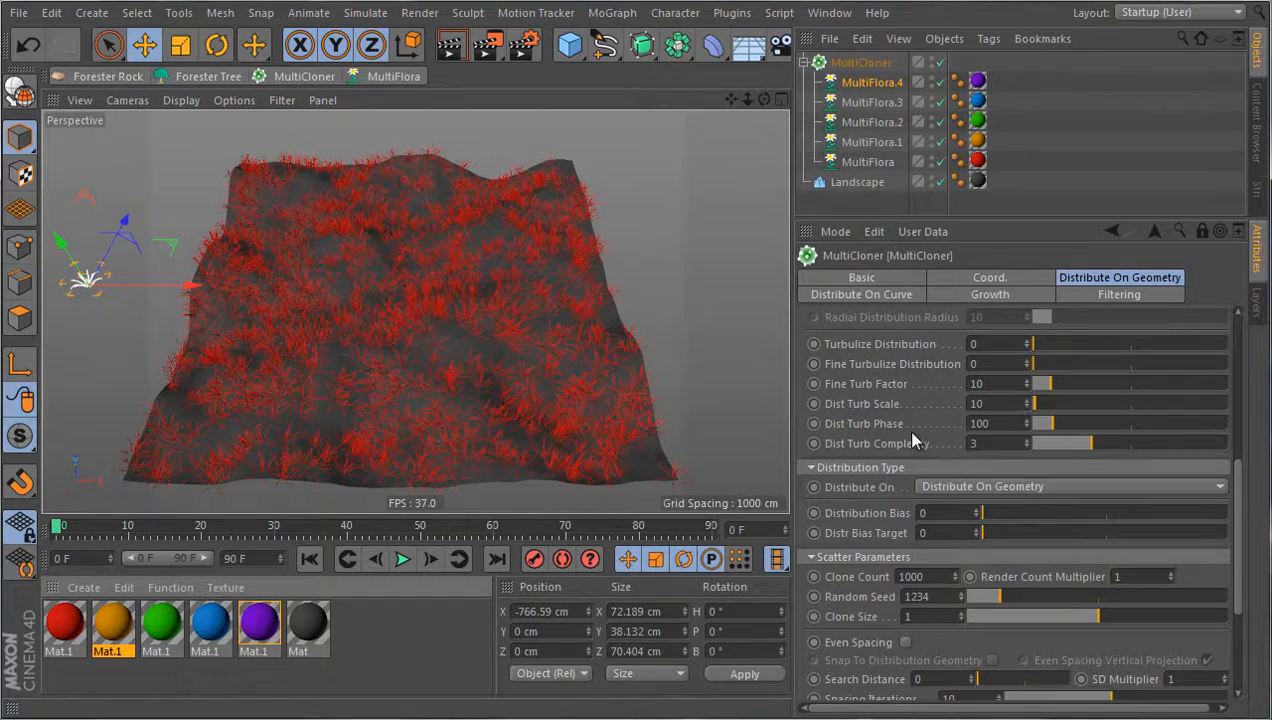
scroll(898, 430, "up", 5)
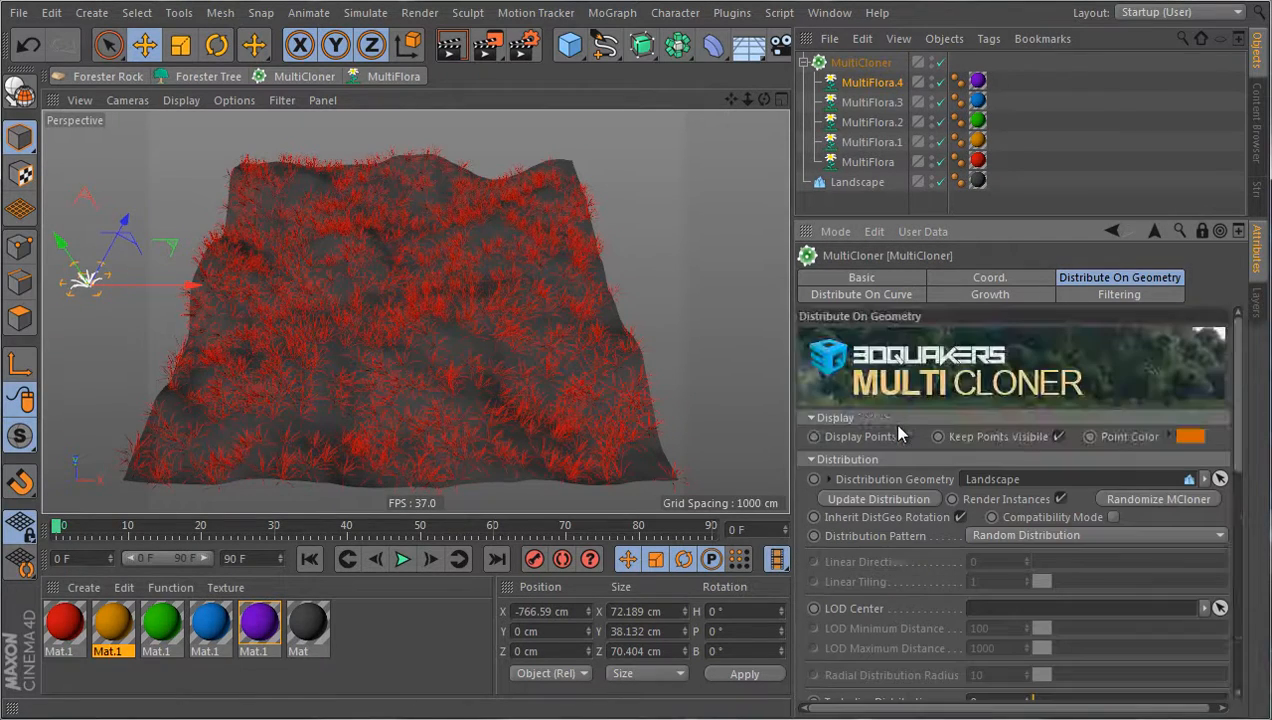
left_click(880, 498)
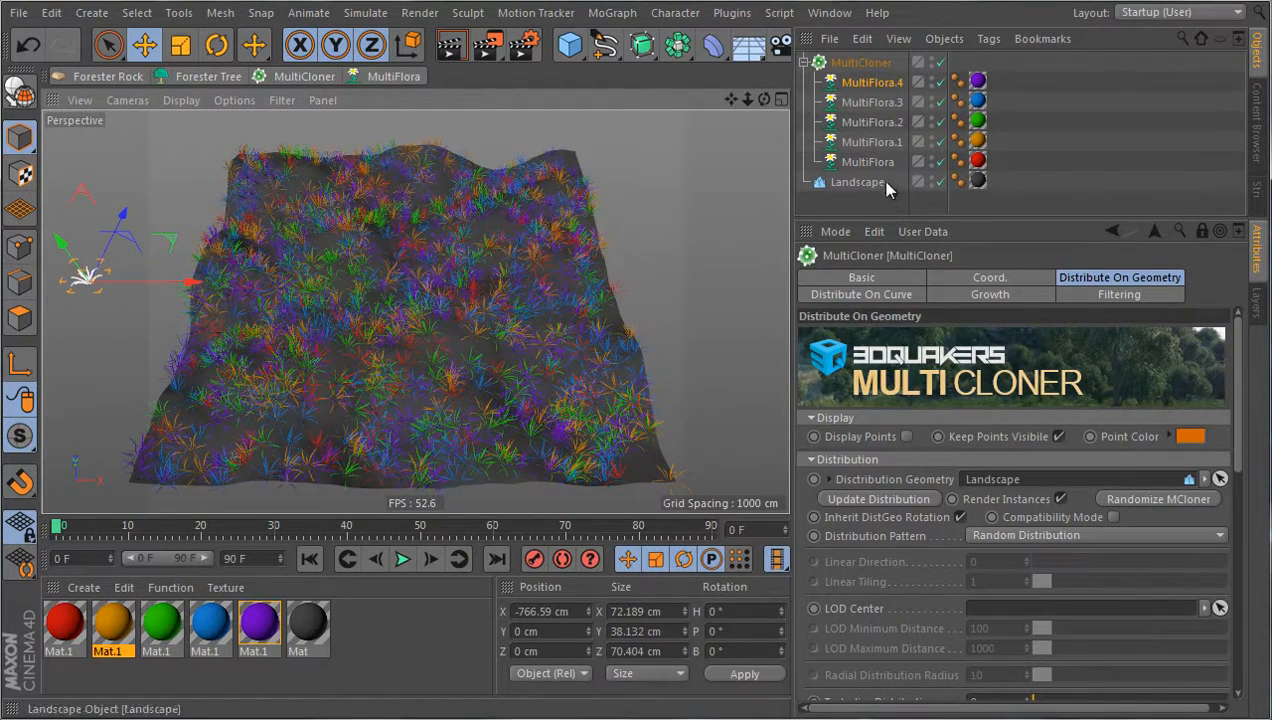
Randomize the orange MultiFlora.1 grass several times to vary its shape within the clones.
left_click(872, 143)
left_click(1202, 231)
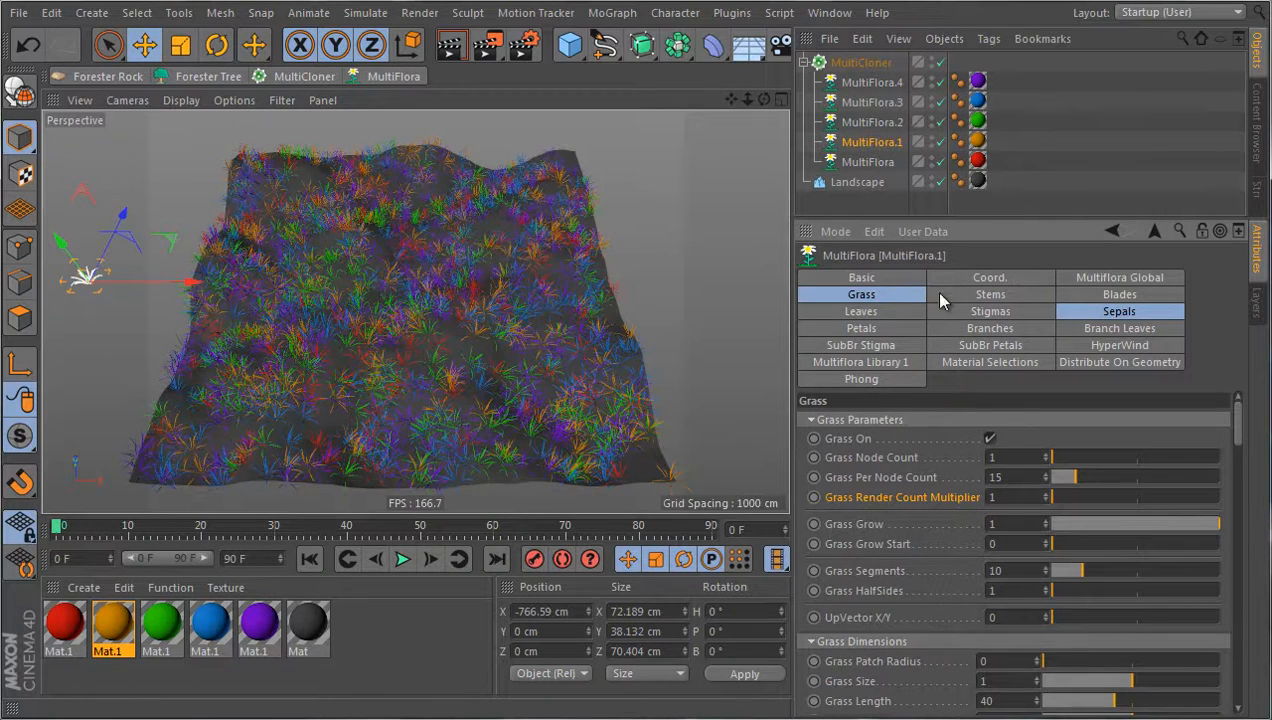
left_click(895, 298)
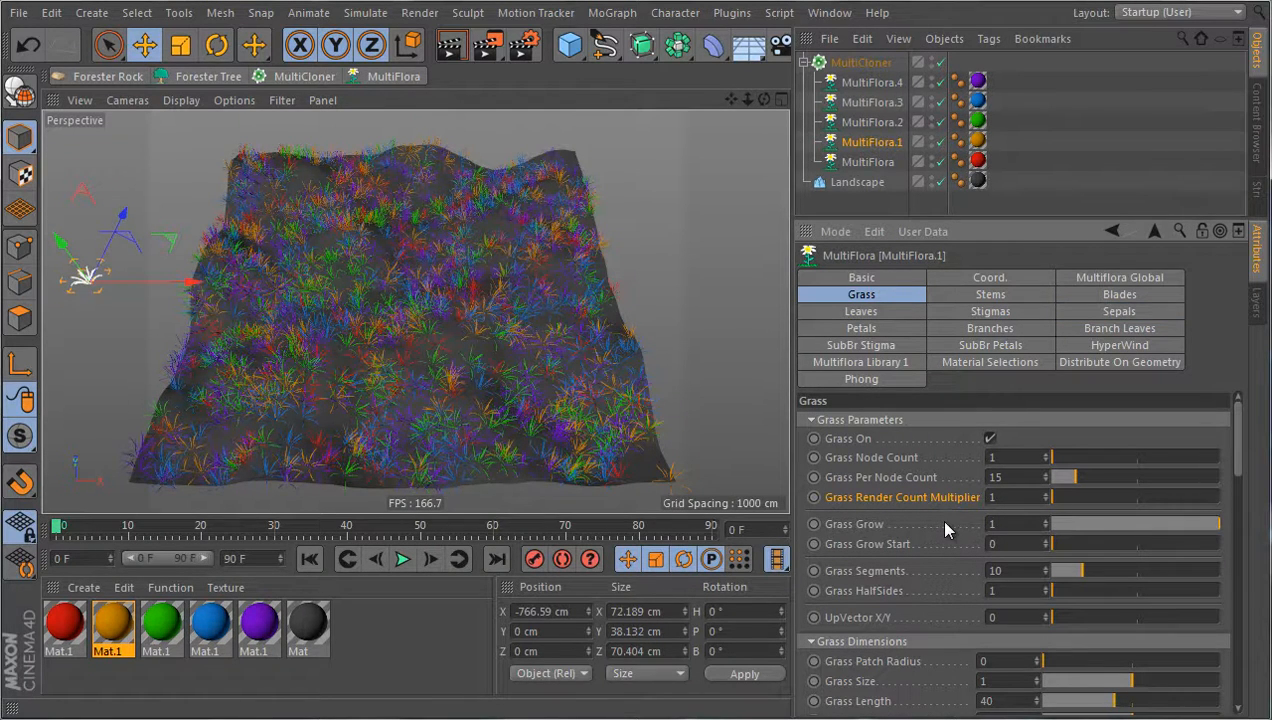
left_click(1122, 280)
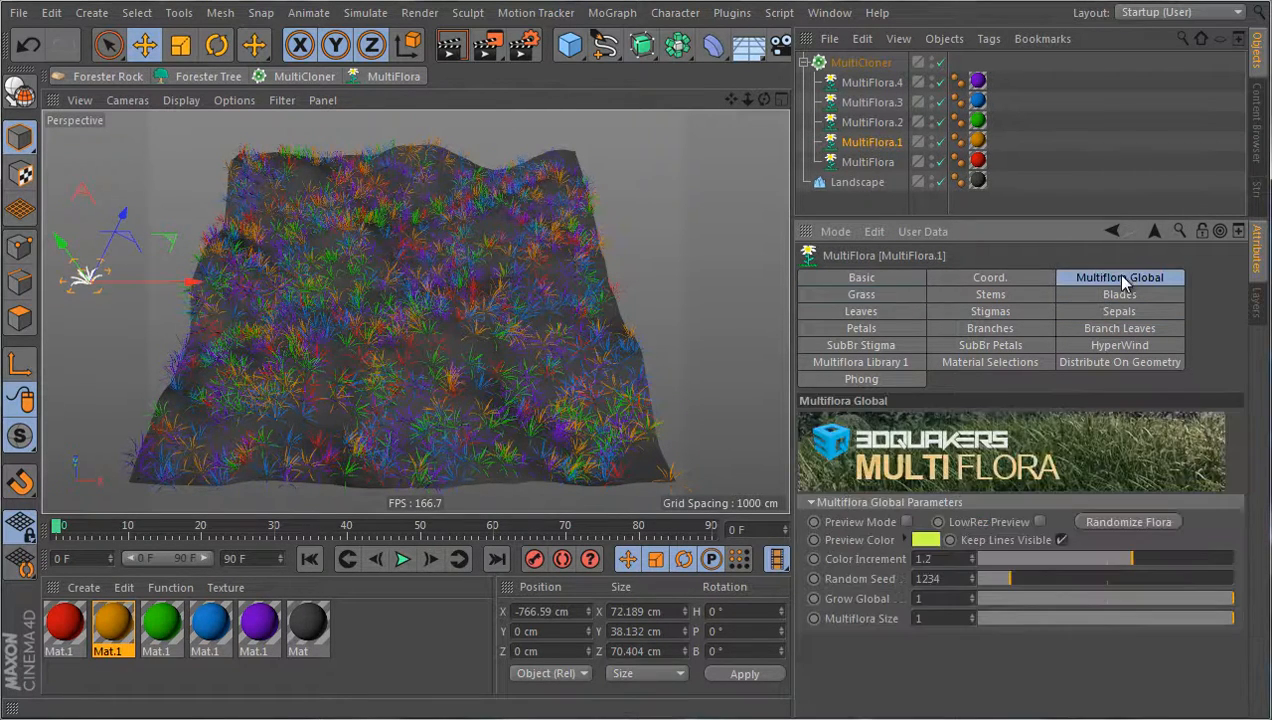
left_click(1120, 525)
left_click(1120, 525)
left_click(1120, 525)
left_click(1120, 525)
left_click(1120, 525)
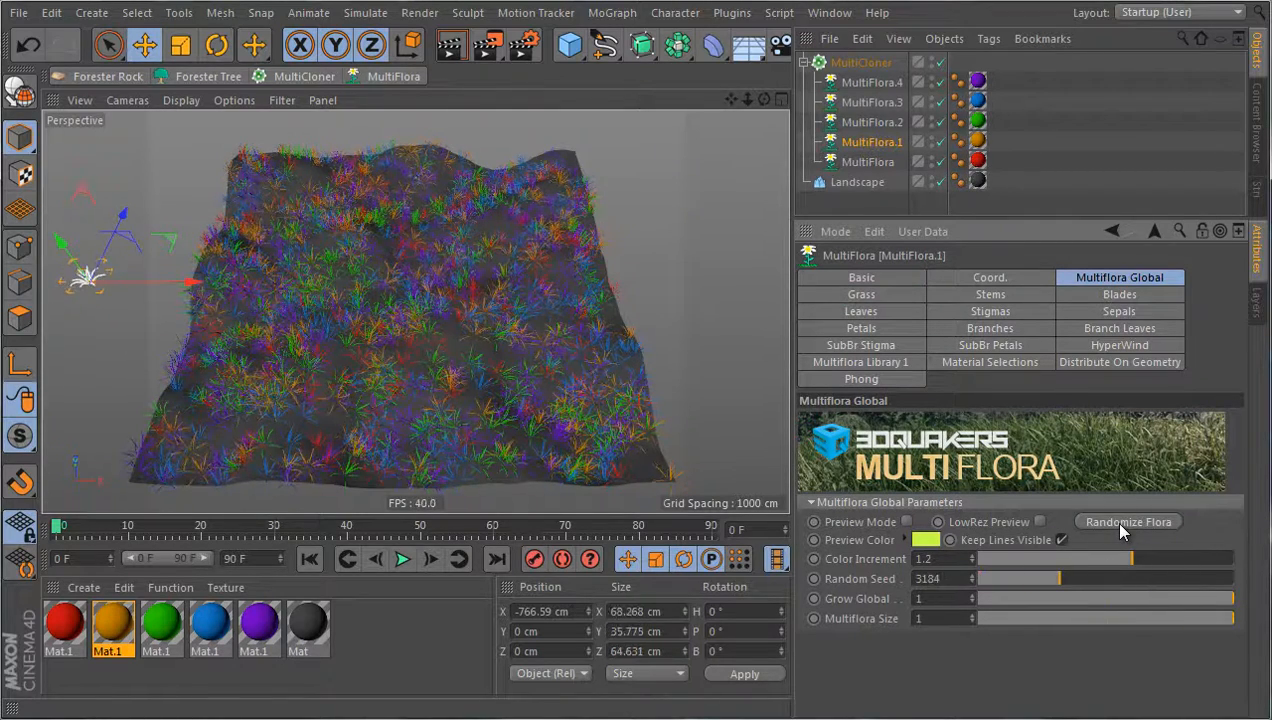
left_click(1120, 525)
left_click(1140, 522)
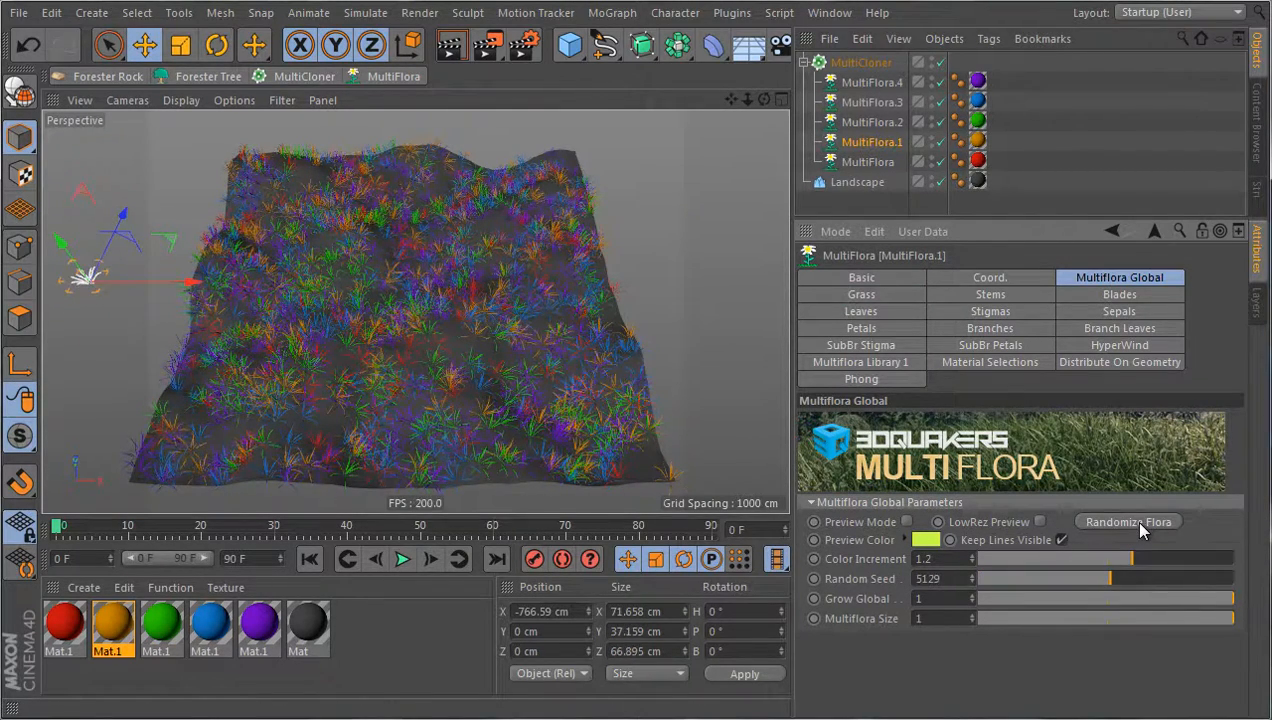
left_click(1140, 522)
left_click(1140, 522)
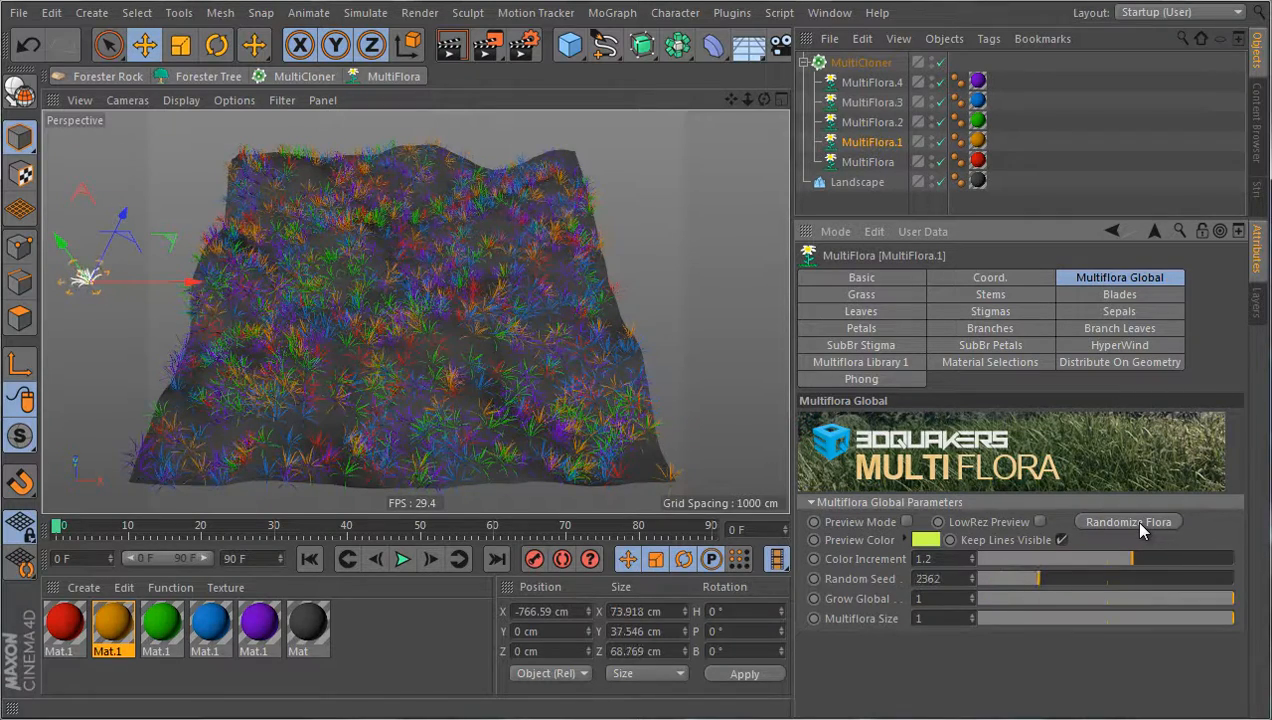
Try a Multiflora Size of 10 on the red MultiFlora grass and restore it to 1.
left_click(865, 62)
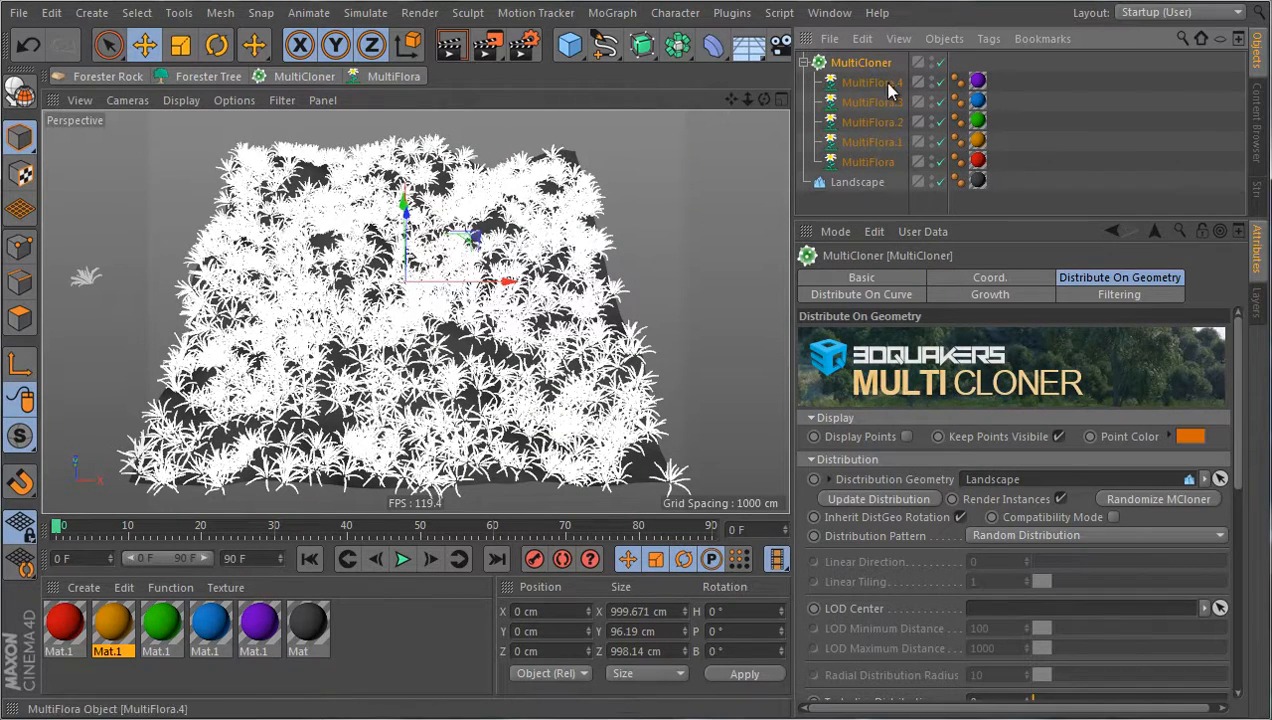
left_click(868, 162)
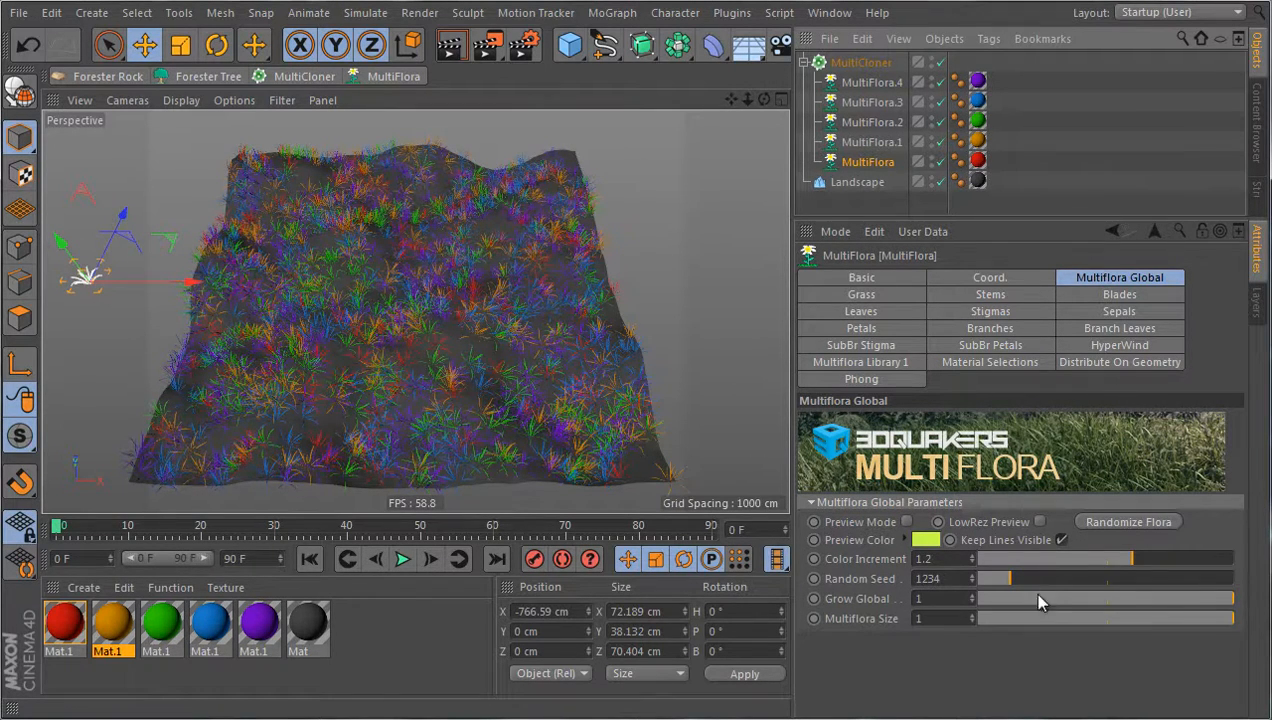
left_click_drag(1218, 624, 1240, 600)
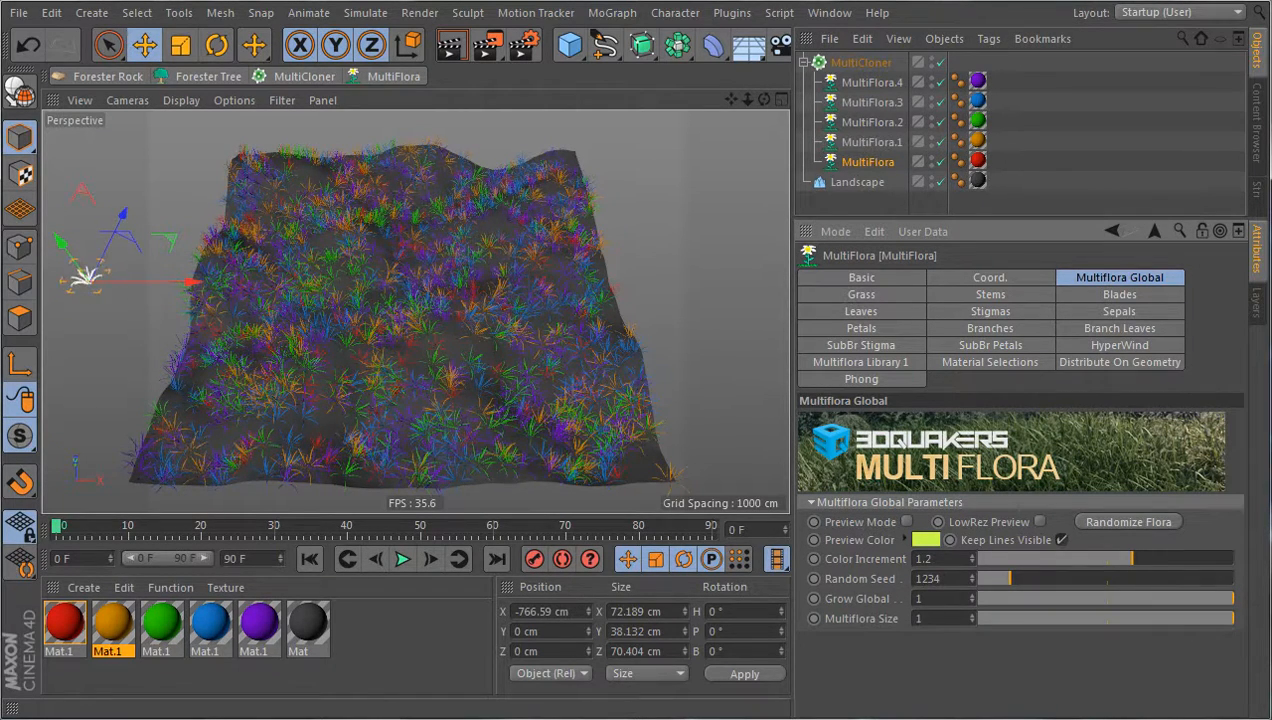
type("10")
key("Return")
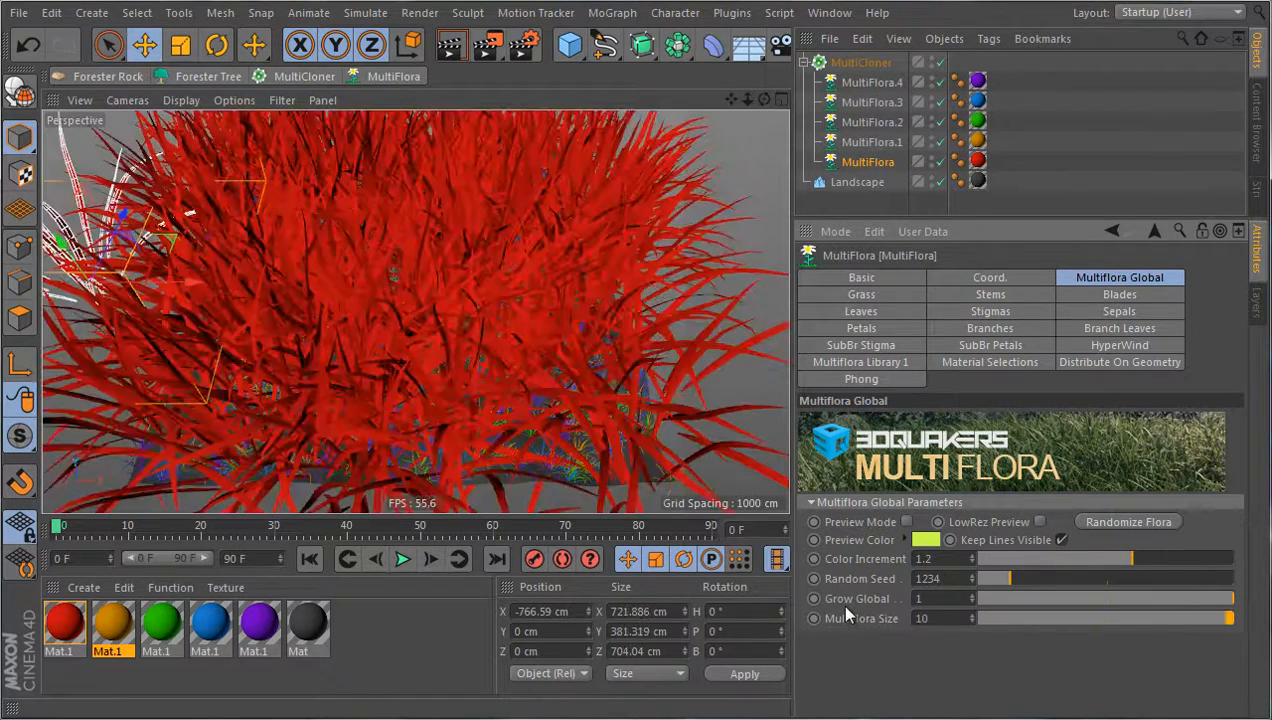
mouse_move(1219, 616)
left_mouse_down()
mouse_move(1168, 614)
mouse_move(1238, 614)
left_mouse_up()
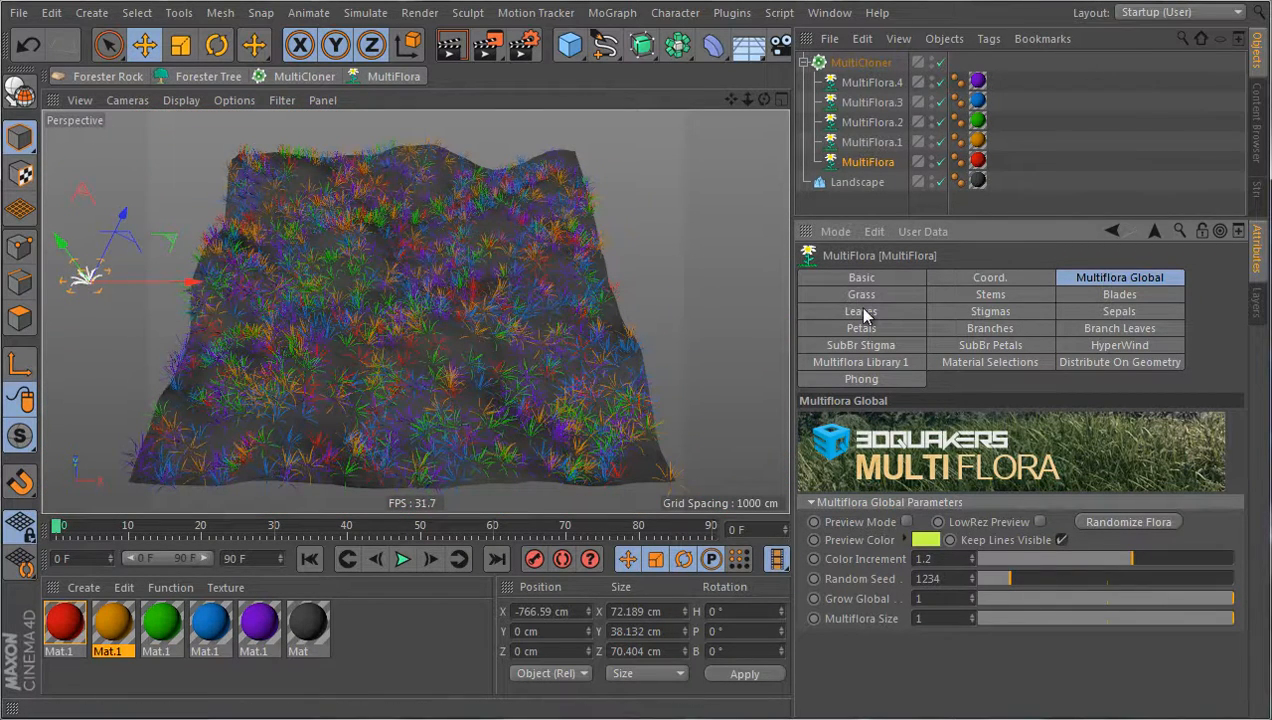
Try the Poaceae library preset on the MultiFlora.1 grass and undo it.
left_click(872, 142)
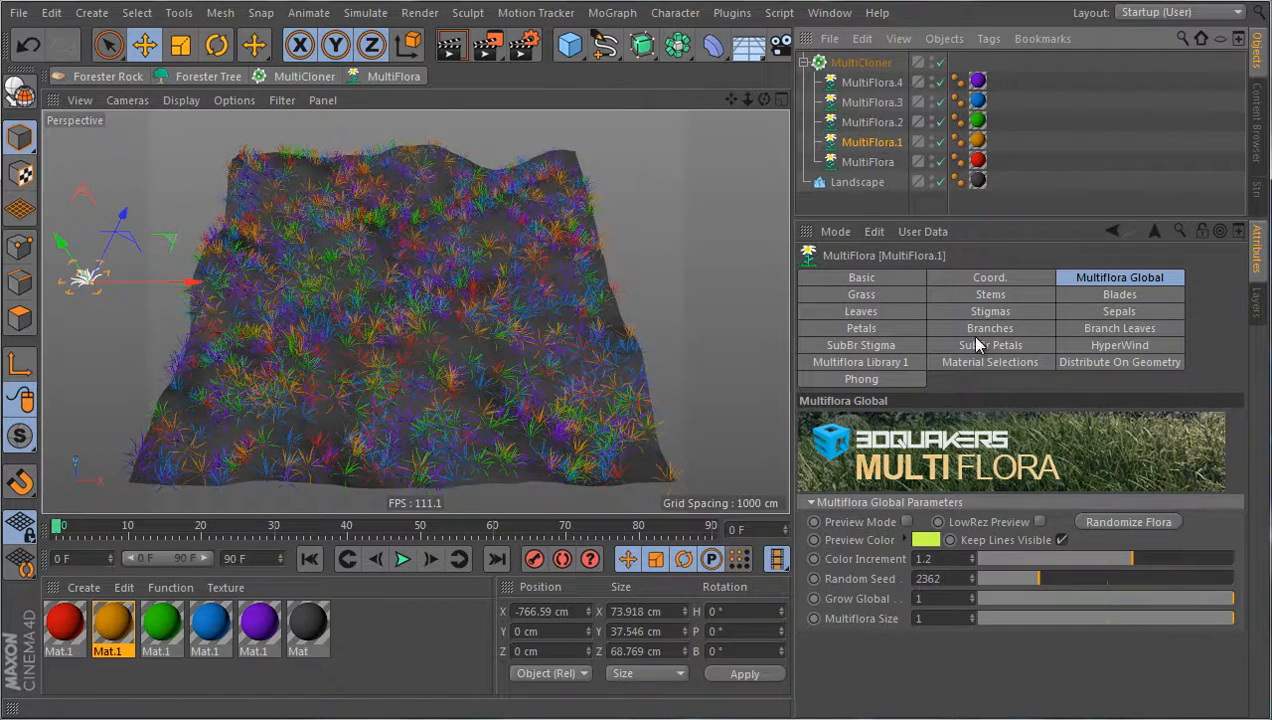
left_click(888, 362)
scroll(880, 576, "down", 5)
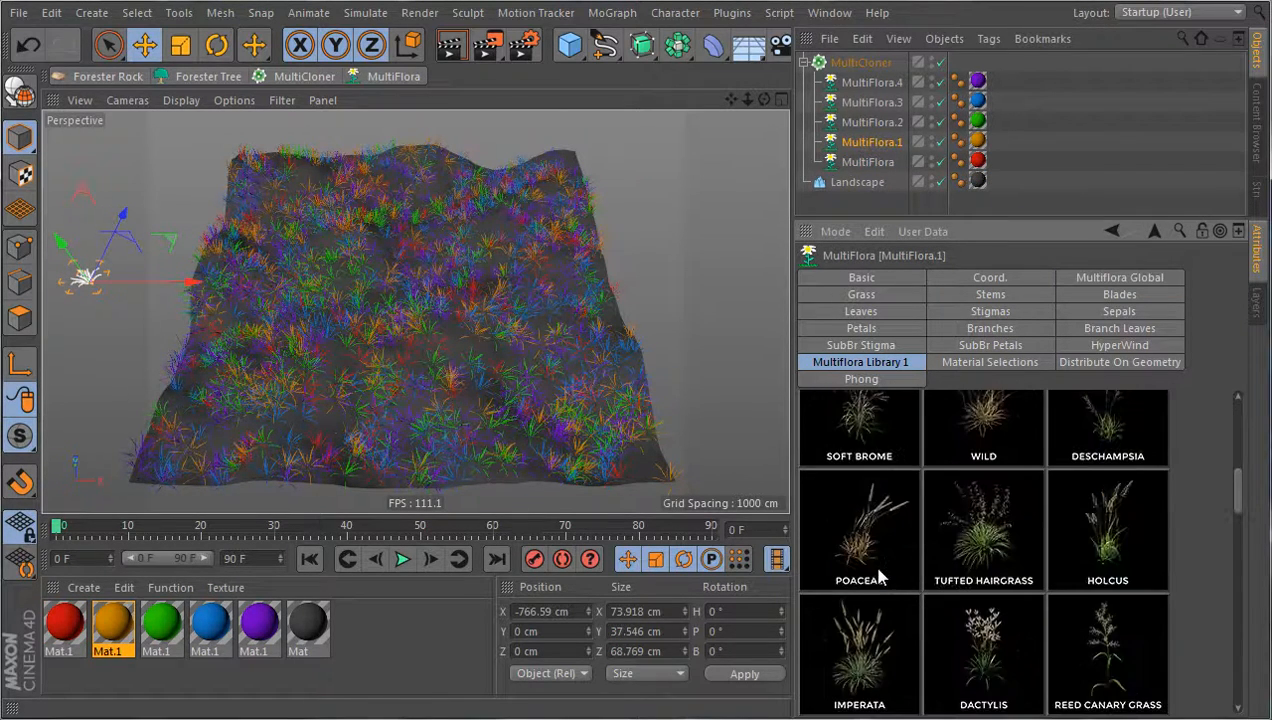
left_click(875, 553)
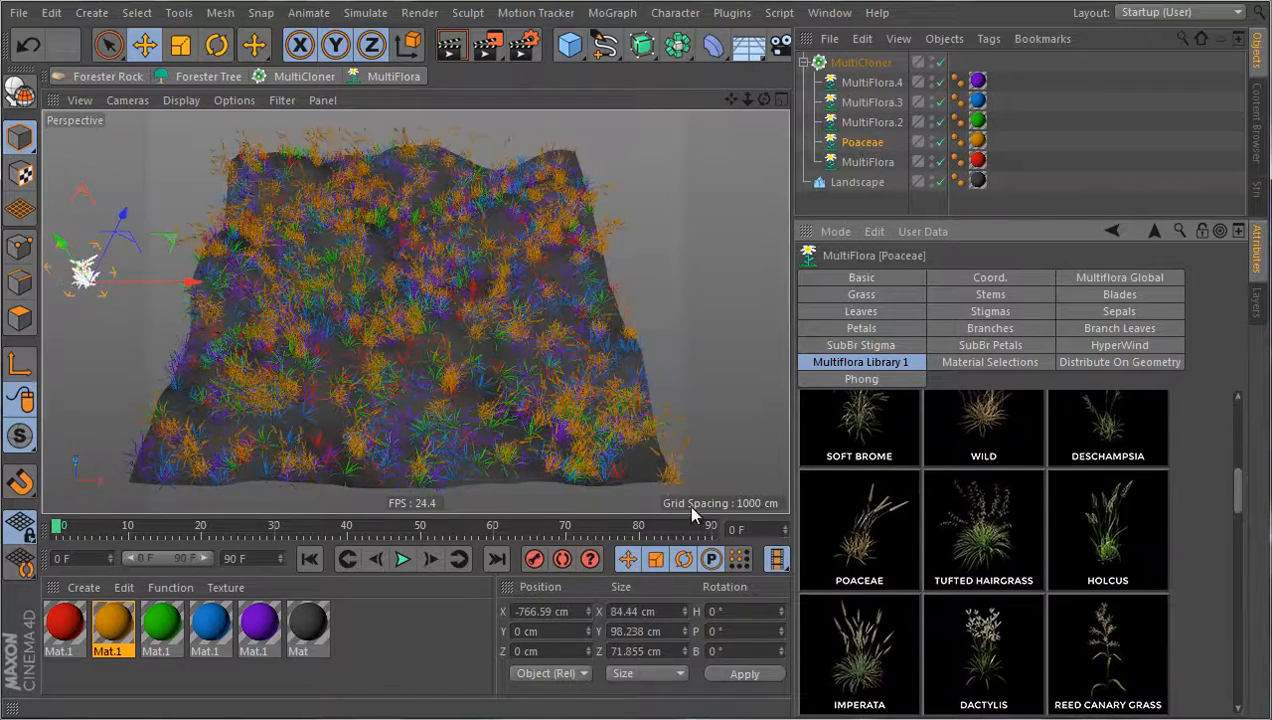
key("ctrl+z")
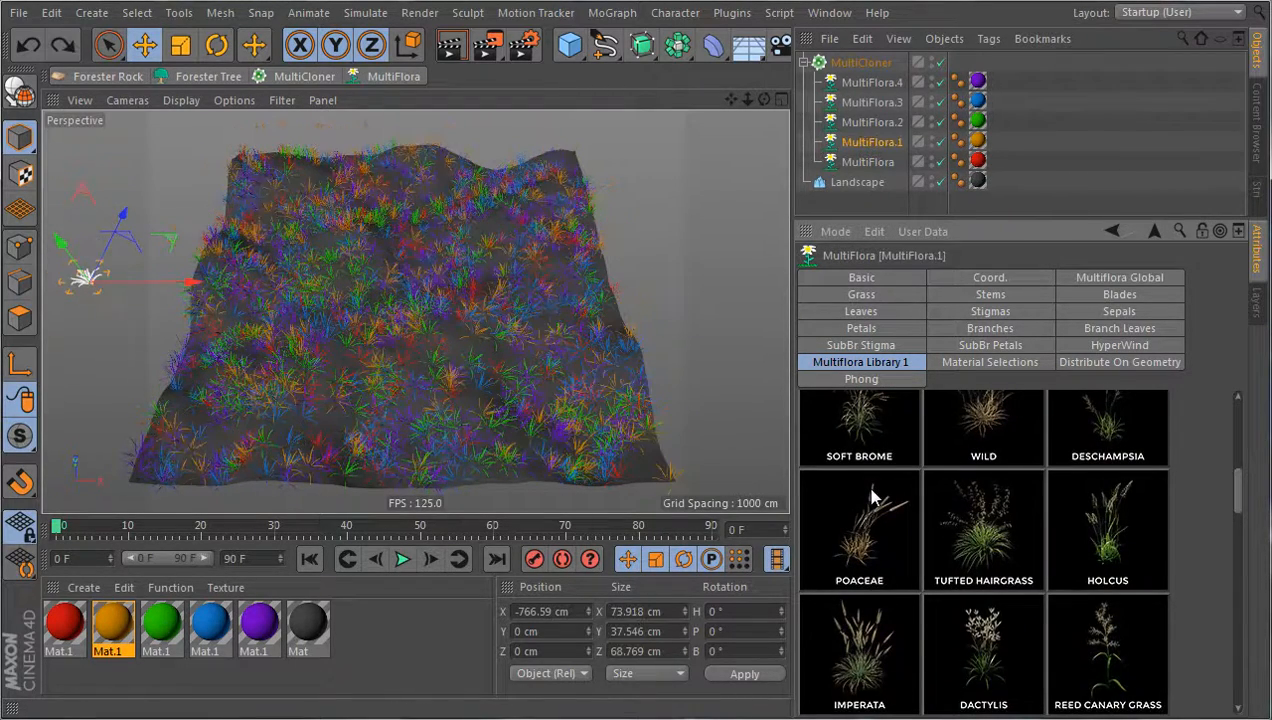
scroll(871, 497, "up", 10)
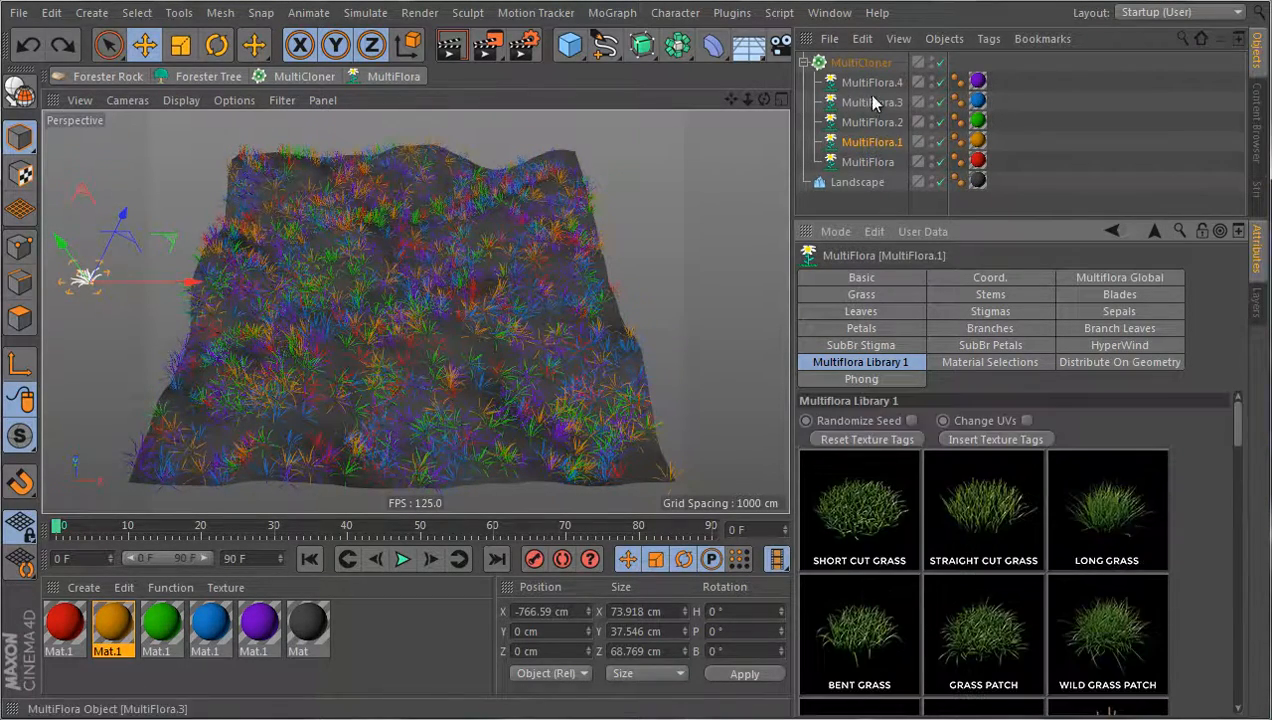
Lock the attribute display on the MultiCloner's settings and deselect all objects in the scene.
left_click(865, 136)
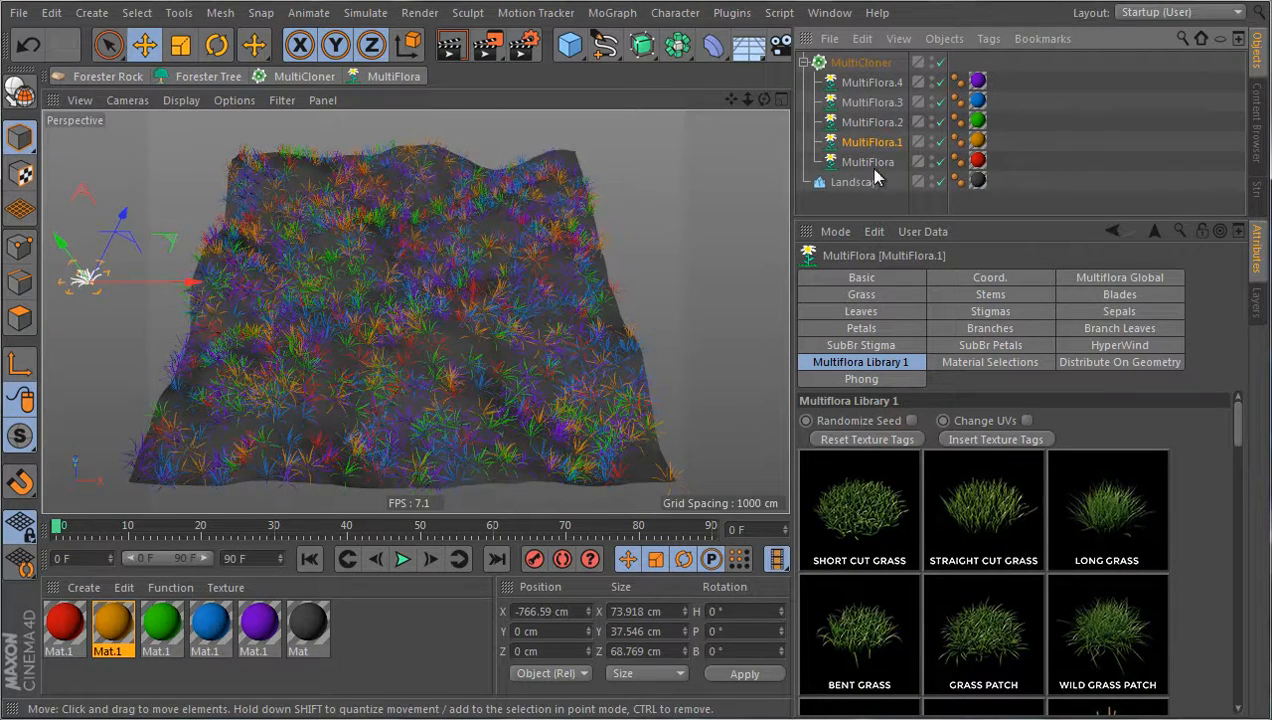
left_click(862, 63)
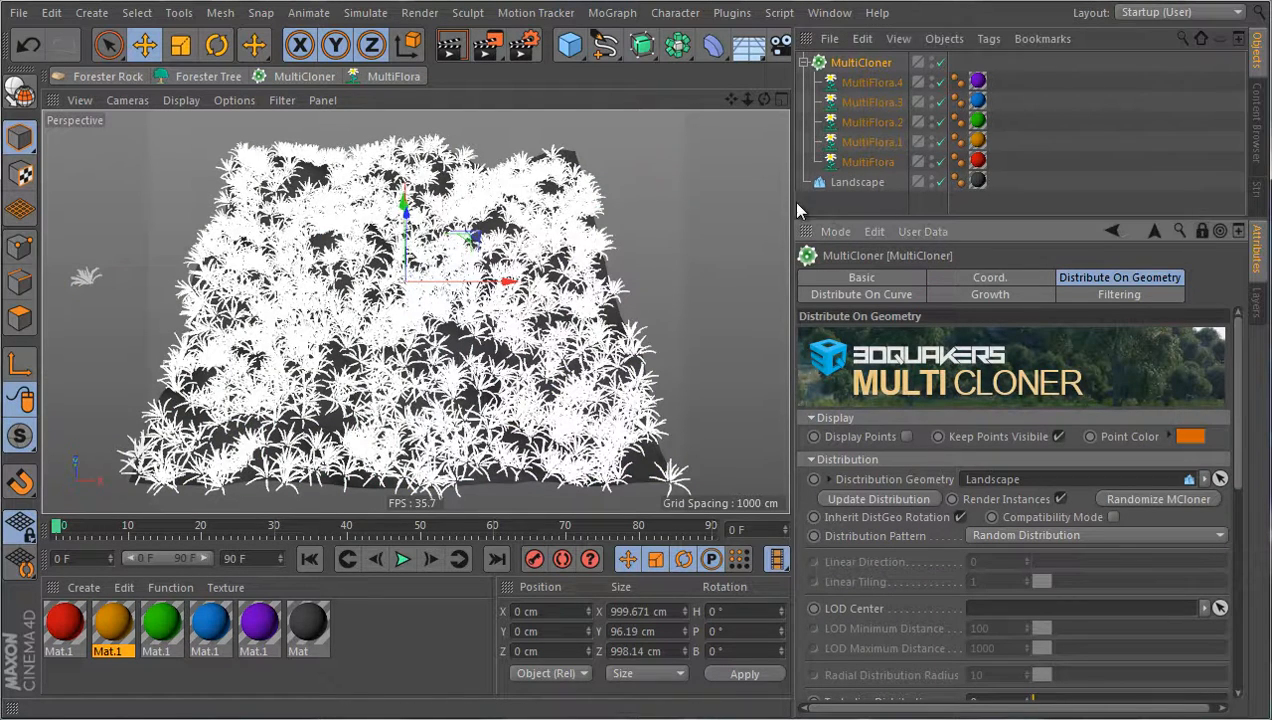
left_click(681, 204)
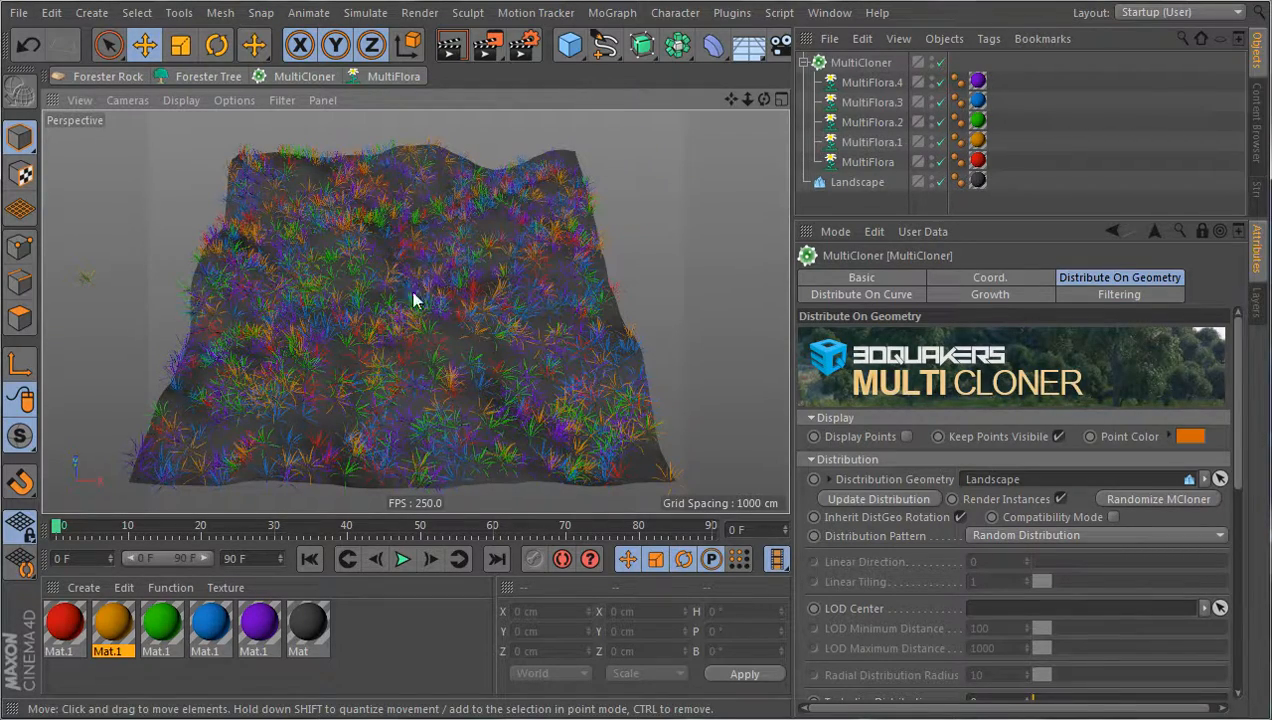
Render the scattered grass in the viewport and preview it with the interactive render region.
left_click(487, 50)
left_click(448, 50)
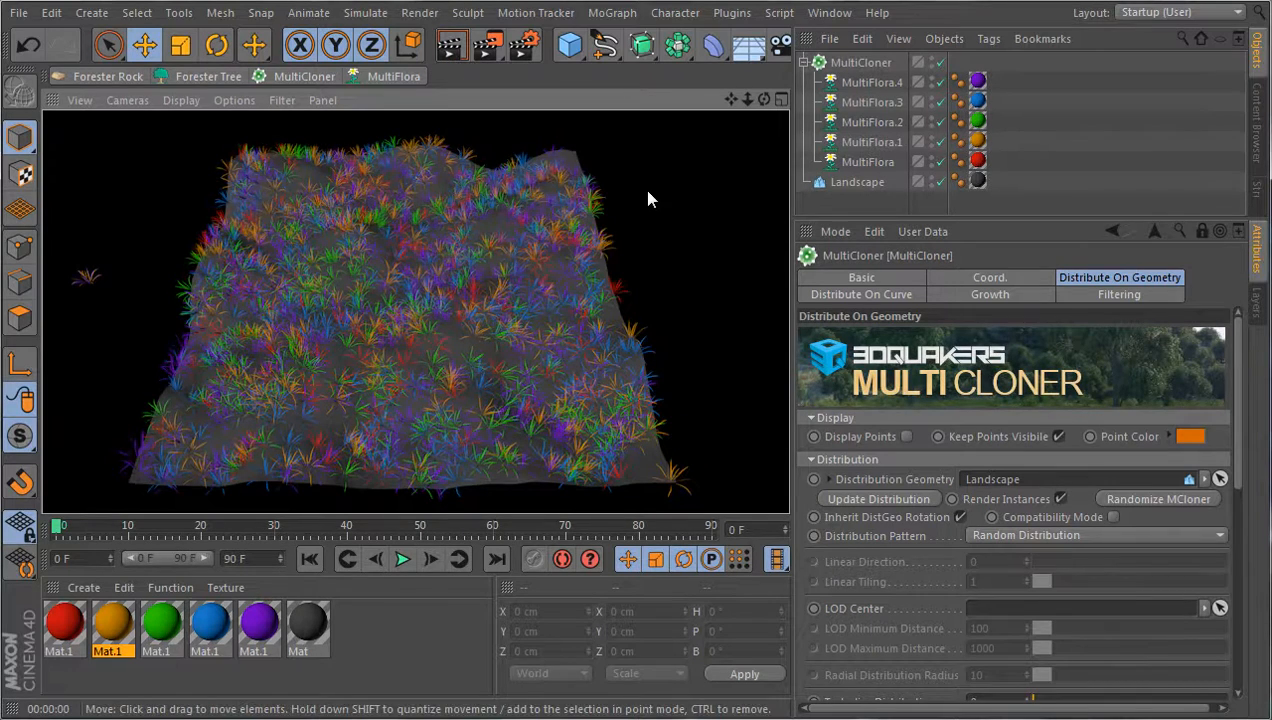
key("alt+r")
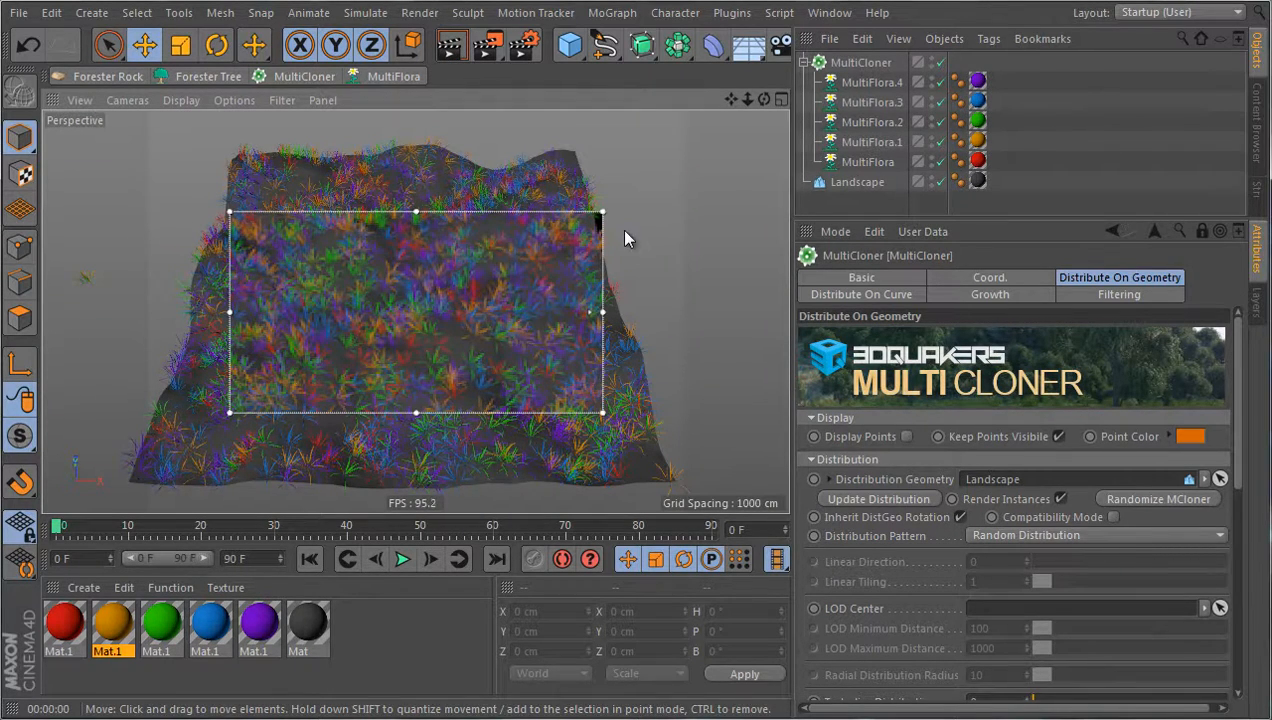
key("alt+r")
Set the MultiCloner's Clone Count to 10000 and look over the denser grass cover.
scroll(849, 605, "down", 6)
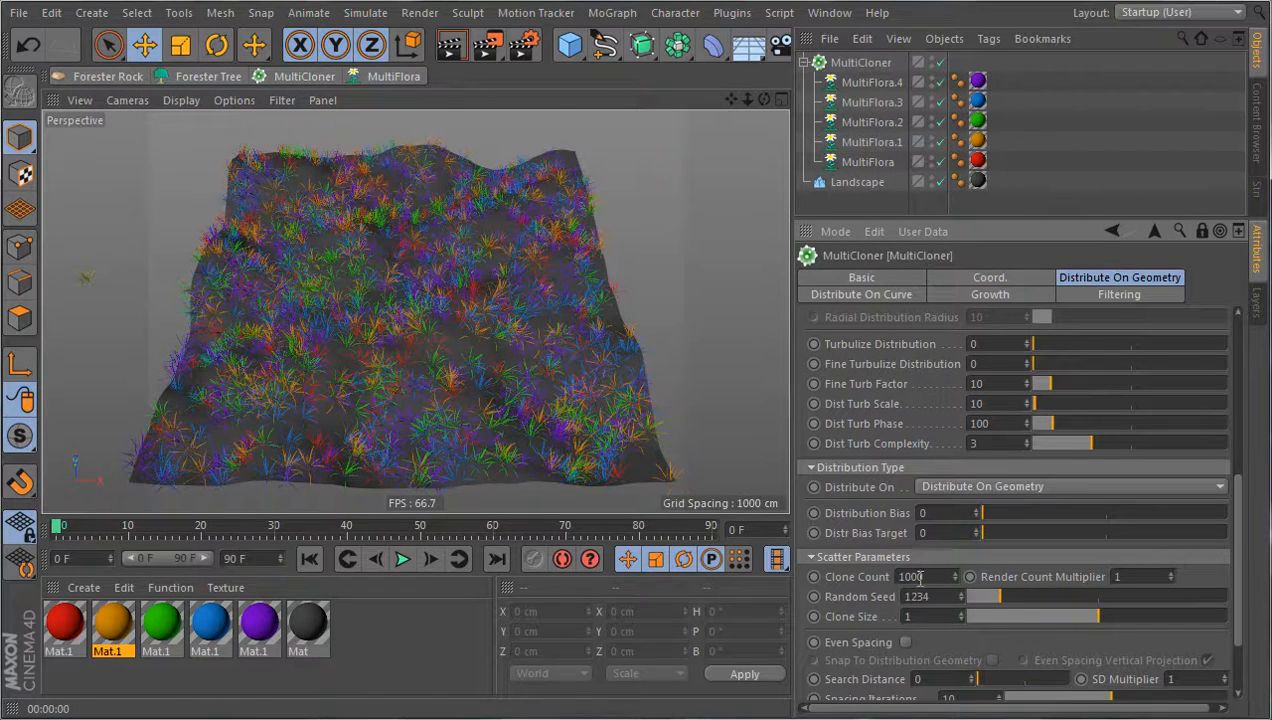
type("0")
key("Return")
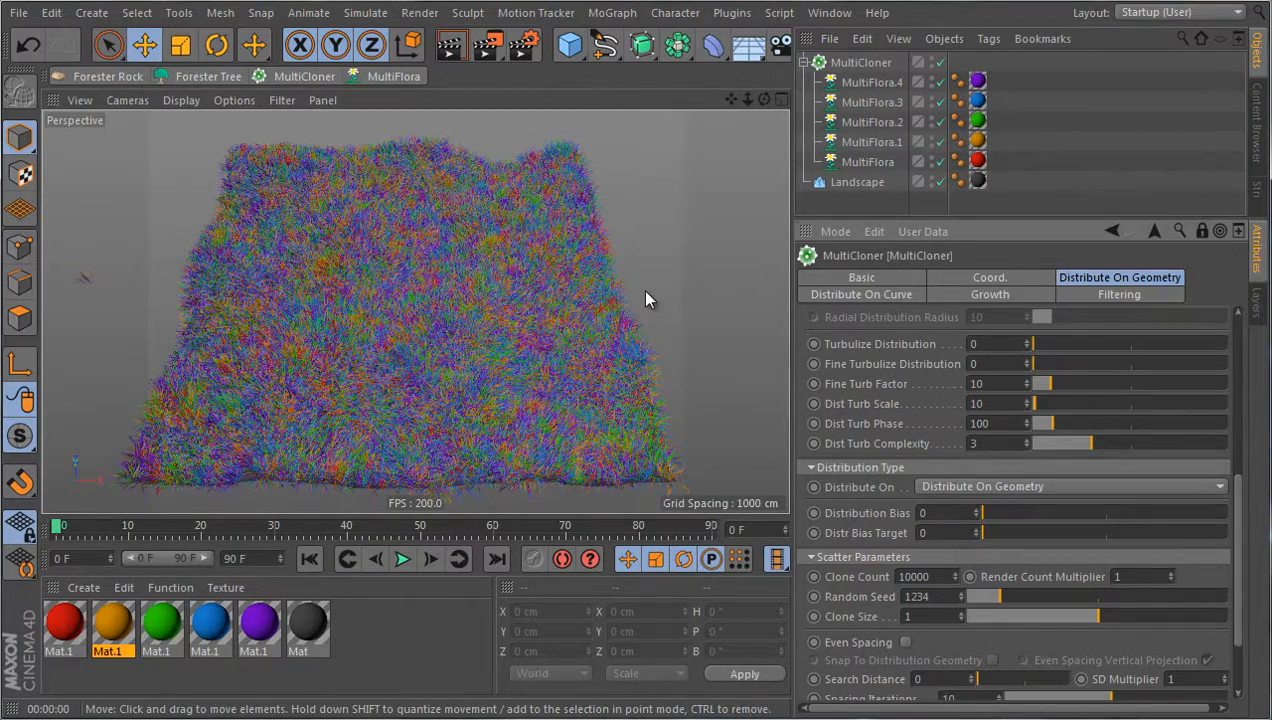
left_click_drag(641, 288, 662, 275, "alt")
Try the MultiCloner's Display Points mode while orbiting, disable Keep Points Visible, and turn Display Points back off.
scroll(886, 400, "up", 5)
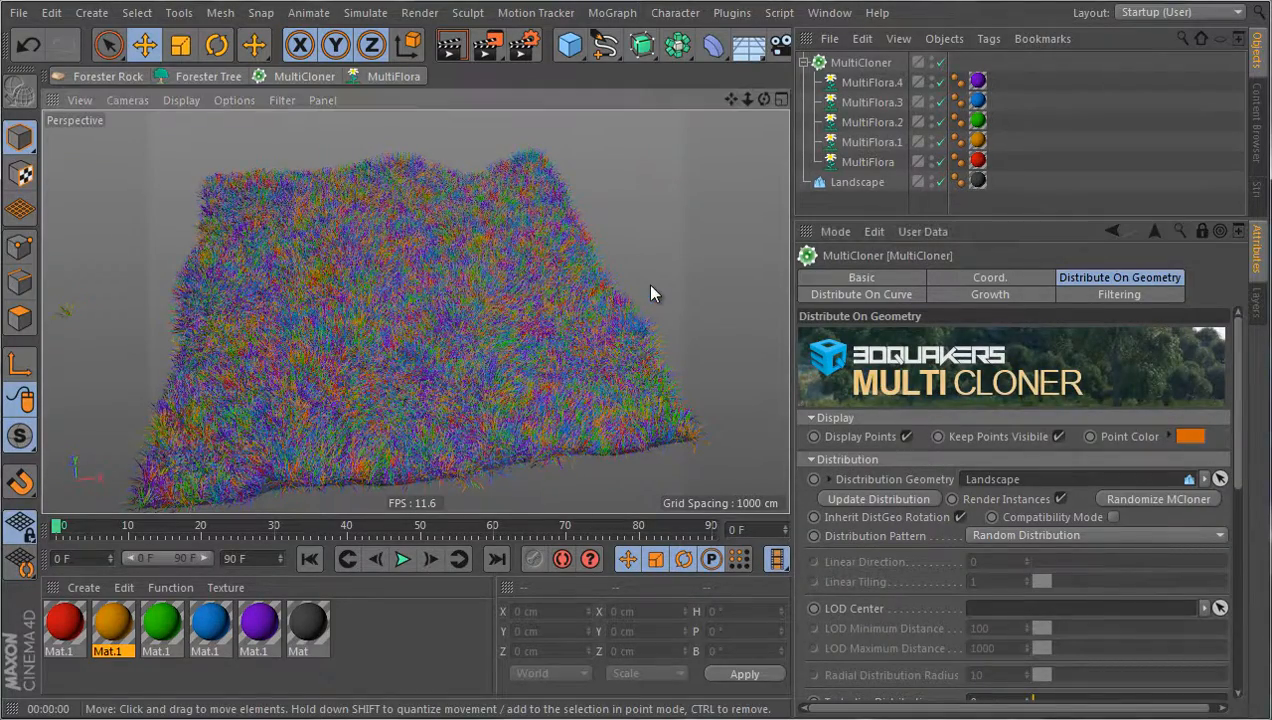
mouse_move(652, 283)
left_mouse_down("alt")
mouse_move(631, 261)
mouse_move(654, 285)
left_mouse_up("alt")
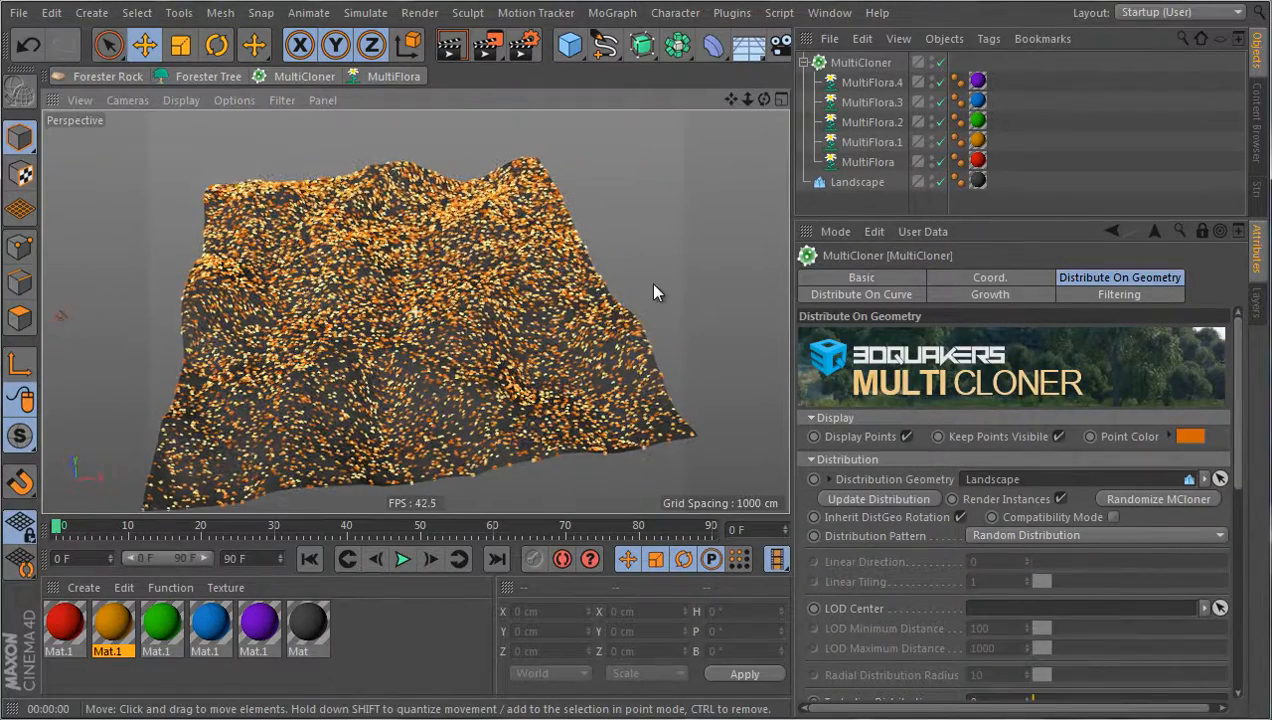
left_click(1058, 437)
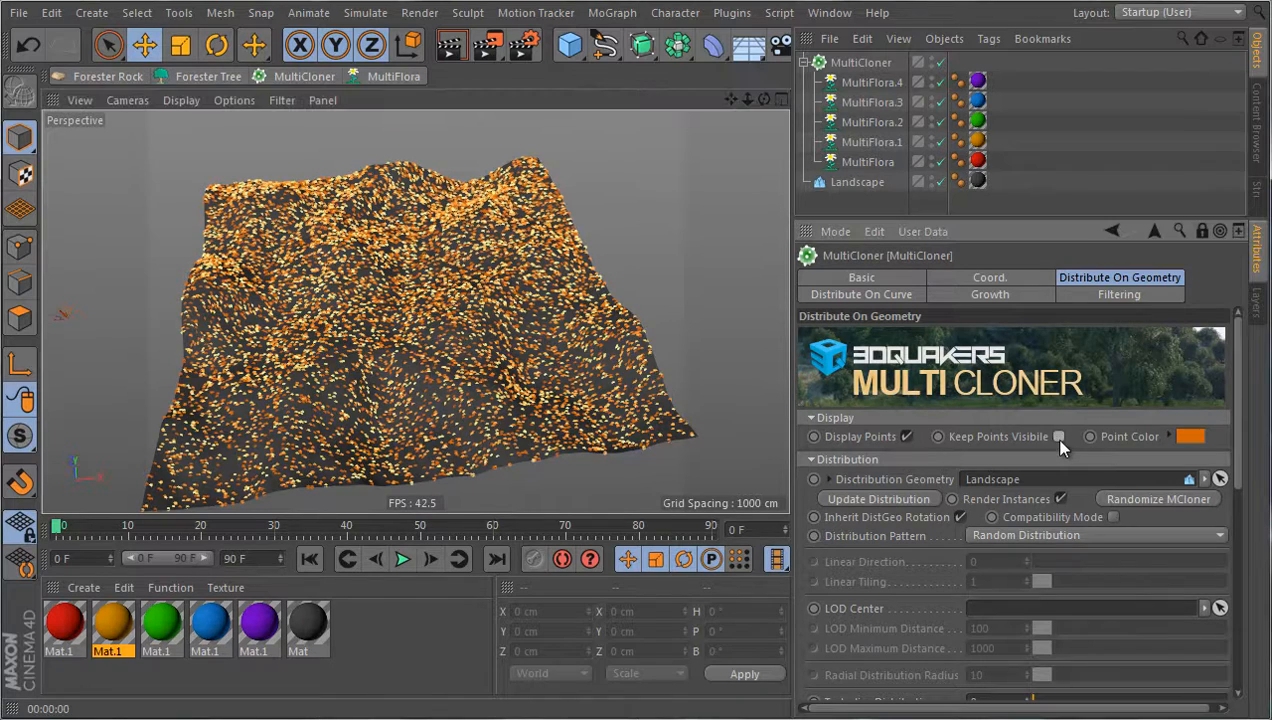
left_click_drag(632, 307, 656, 282, "alt")
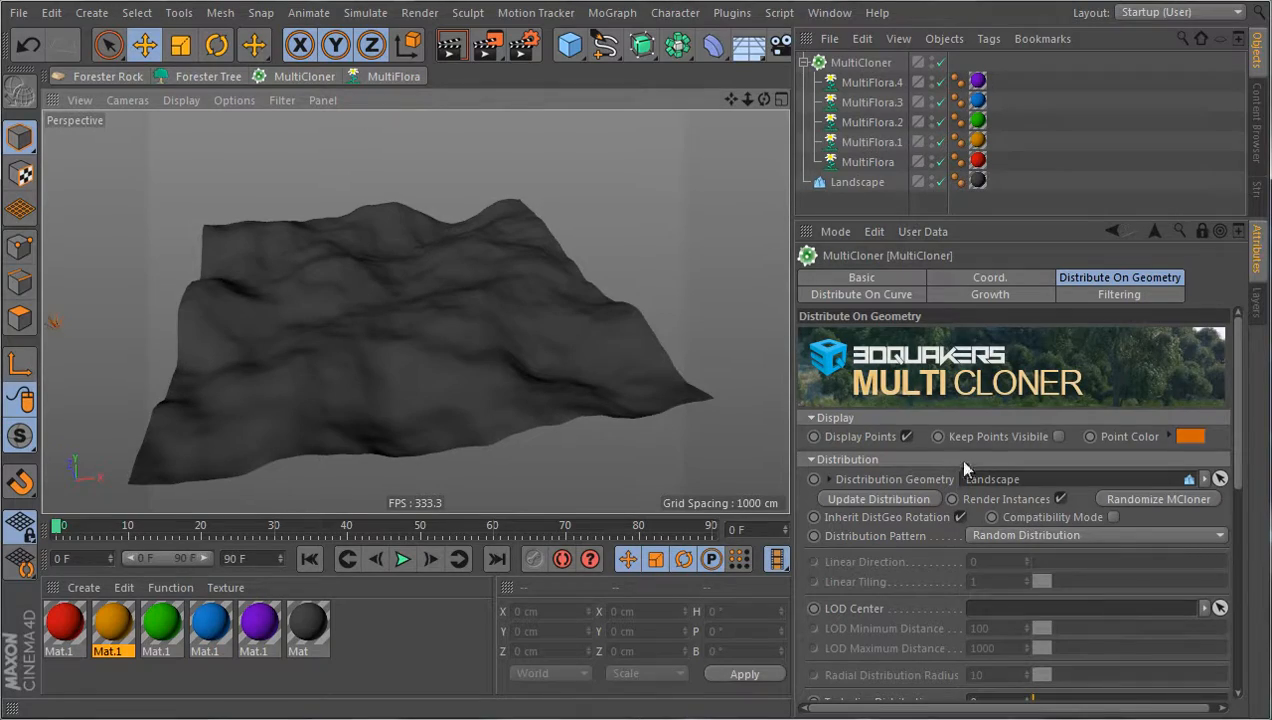
left_click(907, 437)
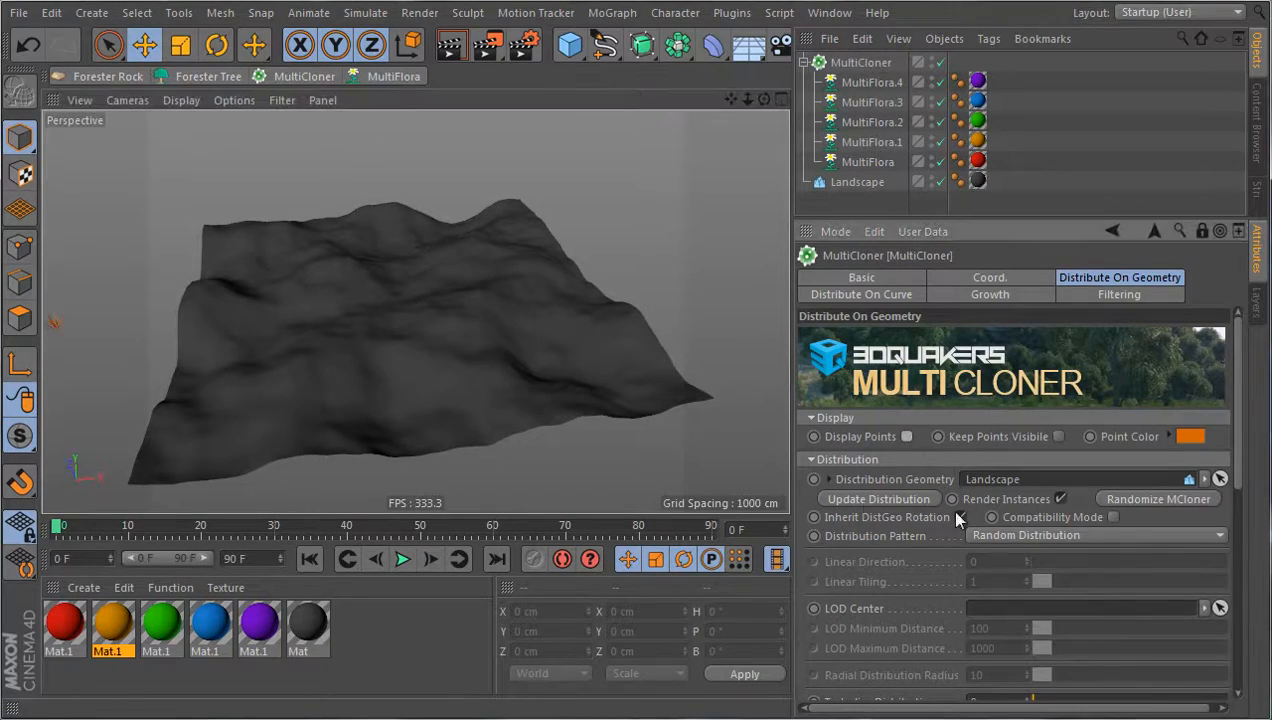
left_click_drag(637, 466, 610, 494, "alt")
Set the MultiCloner's Clone Count back to 1000 in the scatter parameters.
scroll(878, 615, "down", 6)
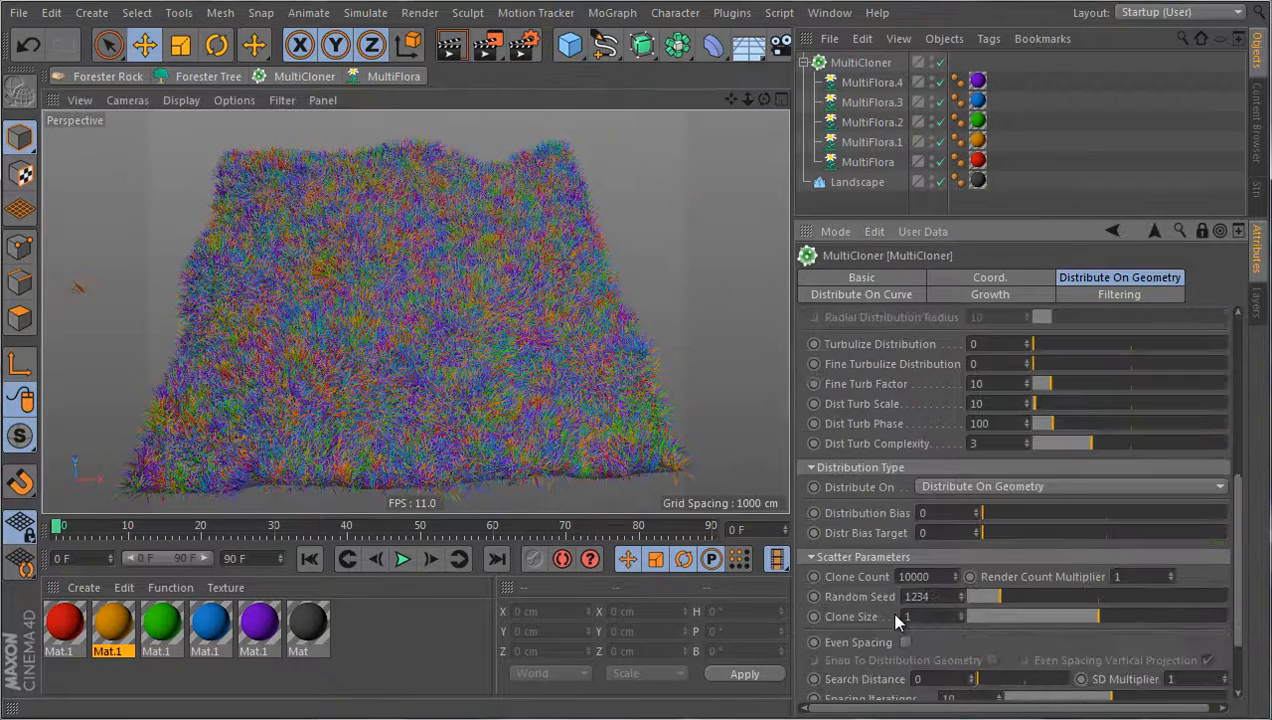
double_click(934, 577)
type("1000")
key("Return")
Set the MultiCloner's Render Count Multiplier to 10 and inspect the grass in the viewport.
left_click(1157, 574)
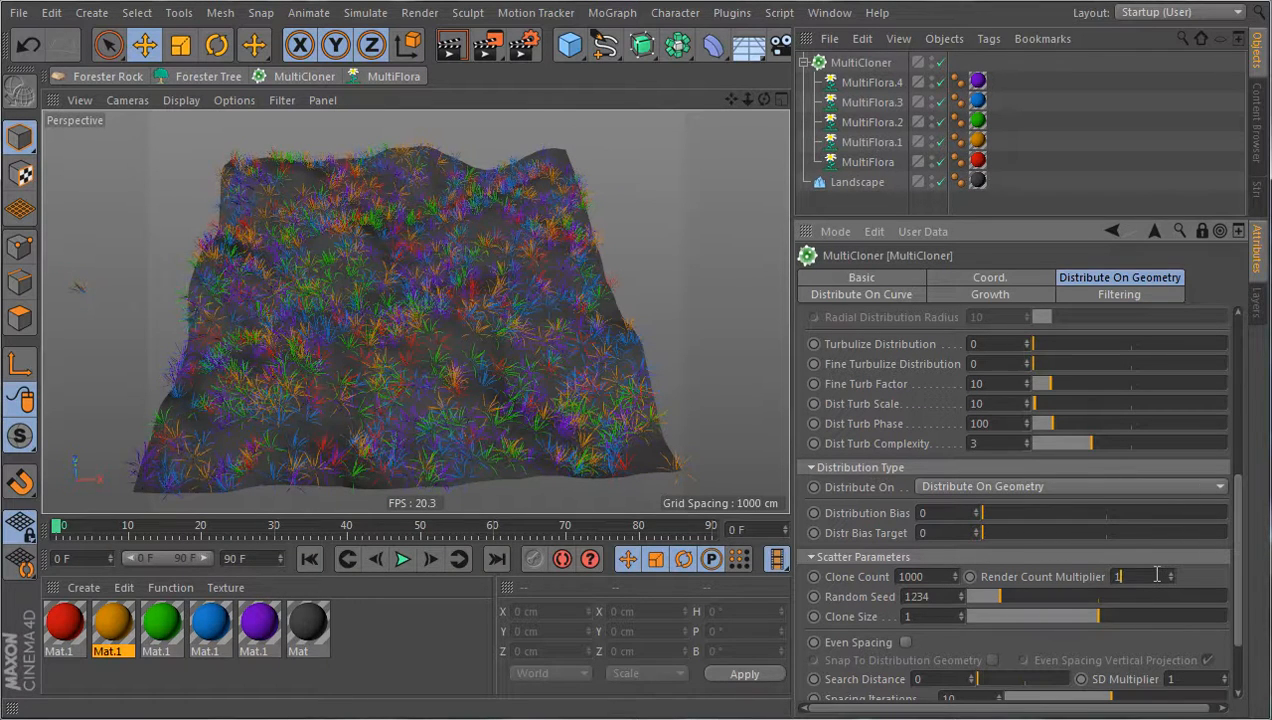
type("0")
key("Return")
mouse_move(731, 398)
left_mouse_down("alt")
mouse_move(703, 394)
mouse_move(716, 406)
left_mouse_up("alt")
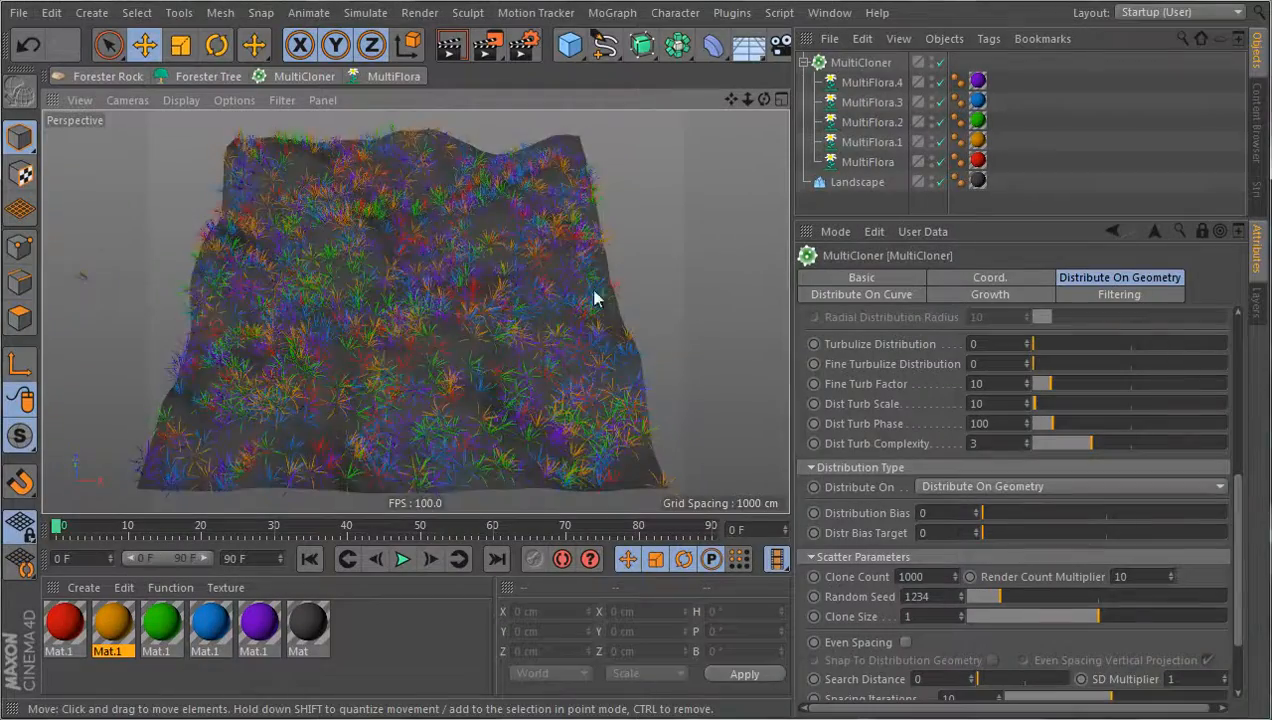
left_click_drag(605, 302, 572, 310, "alt")
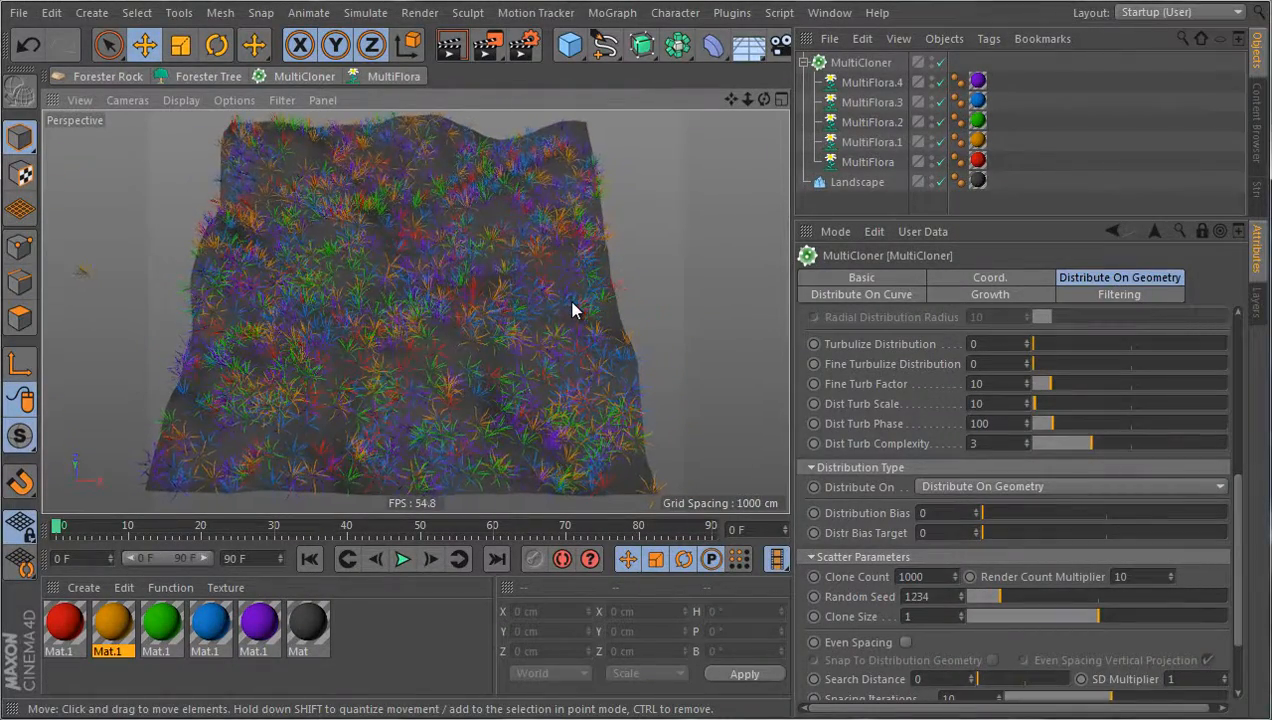
middle_click_drag(572, 302, 576, 306, "alt")
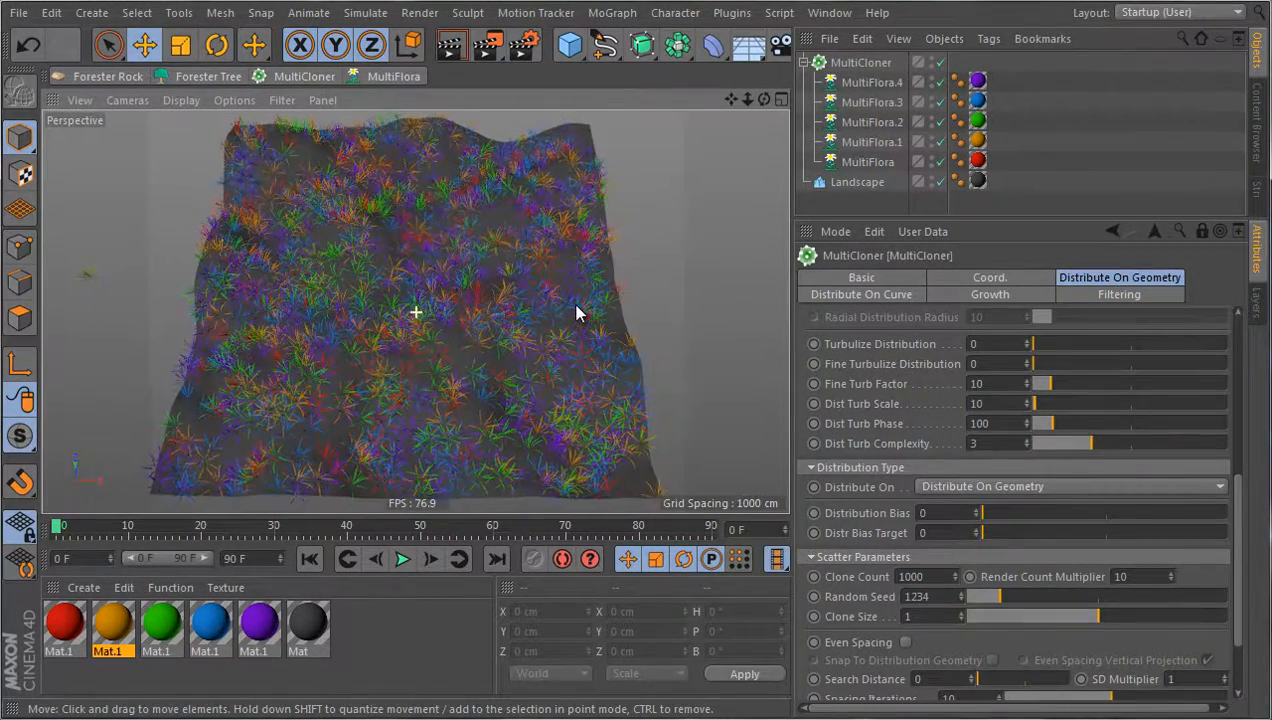
Set the MultiCloner's Render Count Multiplier to 100 and render the scene to the Picture Viewer.
left_click(1137, 576)
type("0")
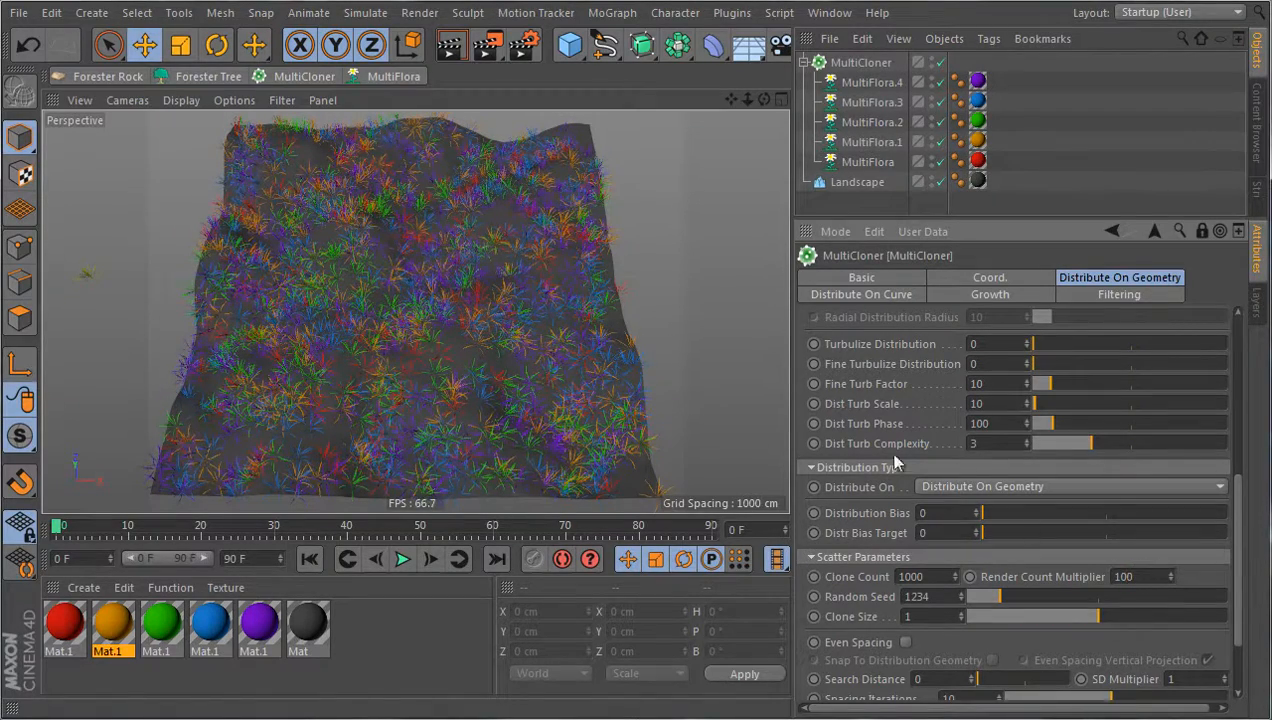
left_click(487, 45)
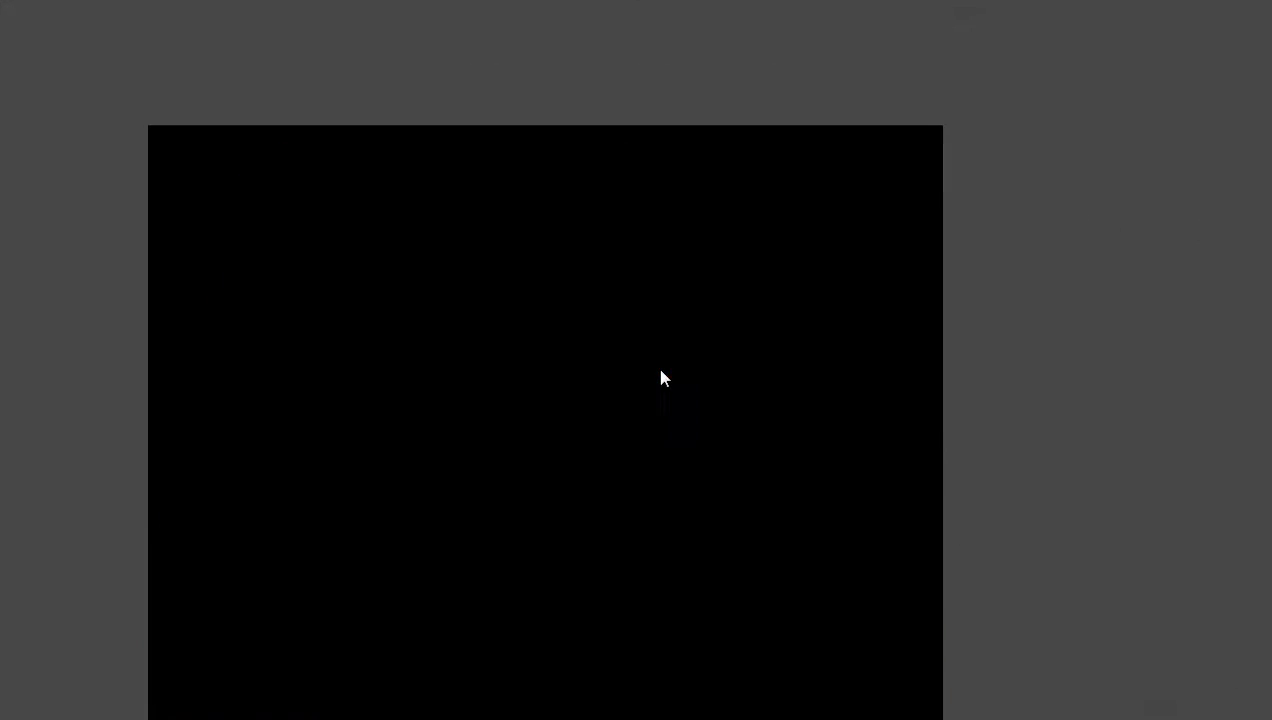